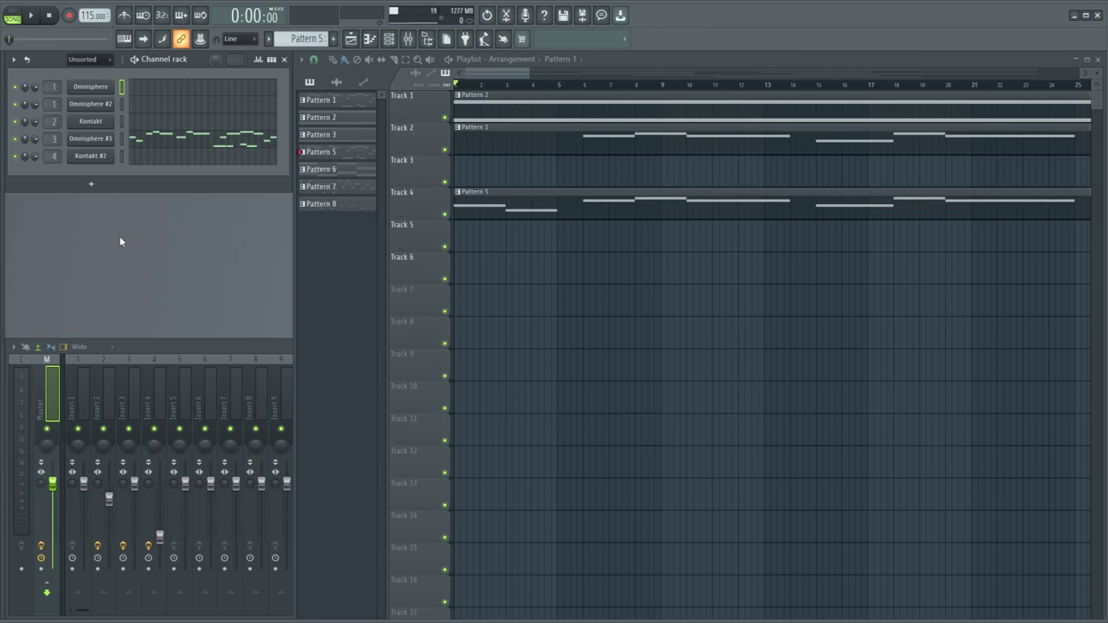
Step: Zoom the playlist out until bars 1–233 of all six tracks are visible
{"action": "scroll", "coordinate": [555, 346], "scroll_direction": "down", "scroll_amount": 2}
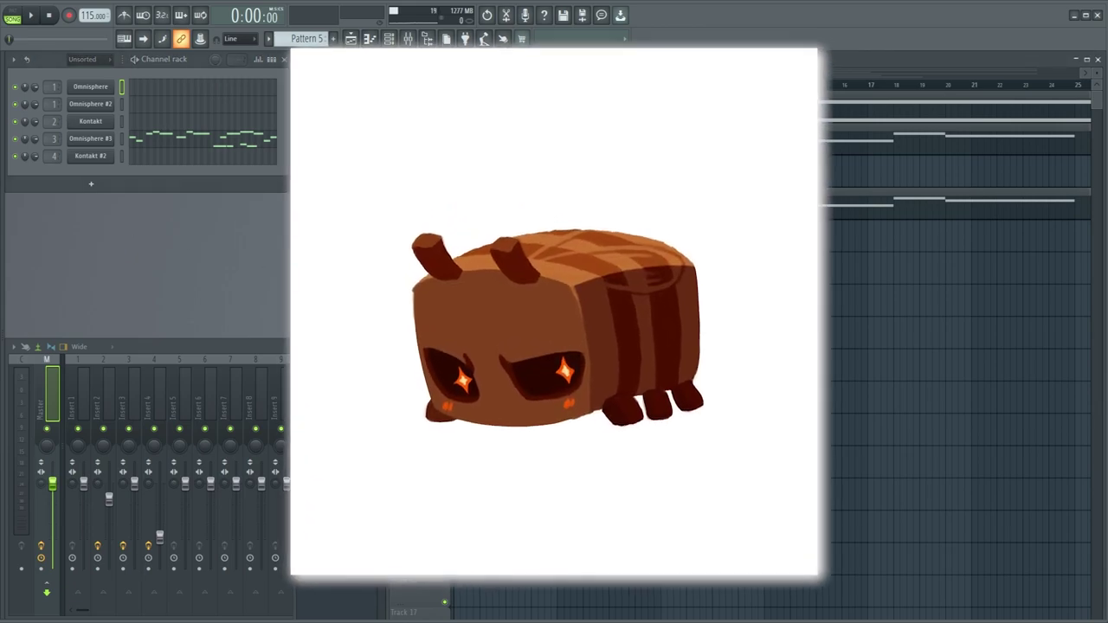
{"action": "scroll", "coordinate": [961, 347], "scroll_direction": "right", "scroll_amount": 10}
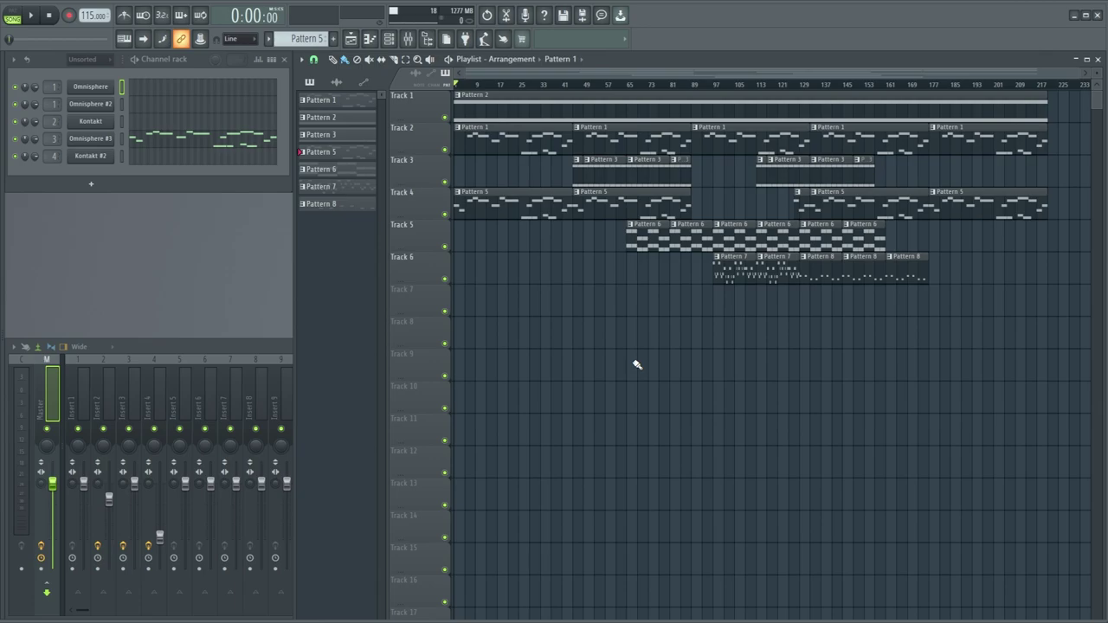
Step: Select the Pattern 2 clip on Track 1 and play the song from the beginning
{"action": "left_click", "coordinate": [533, 114]}
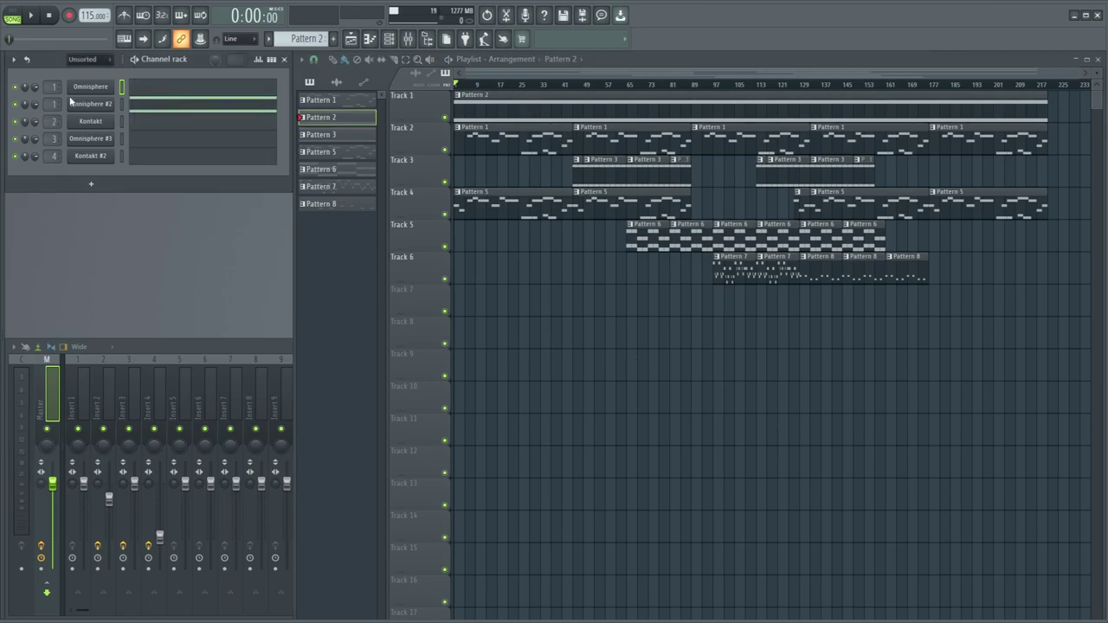
{"action": "left_click", "coordinate": [32, 14]}
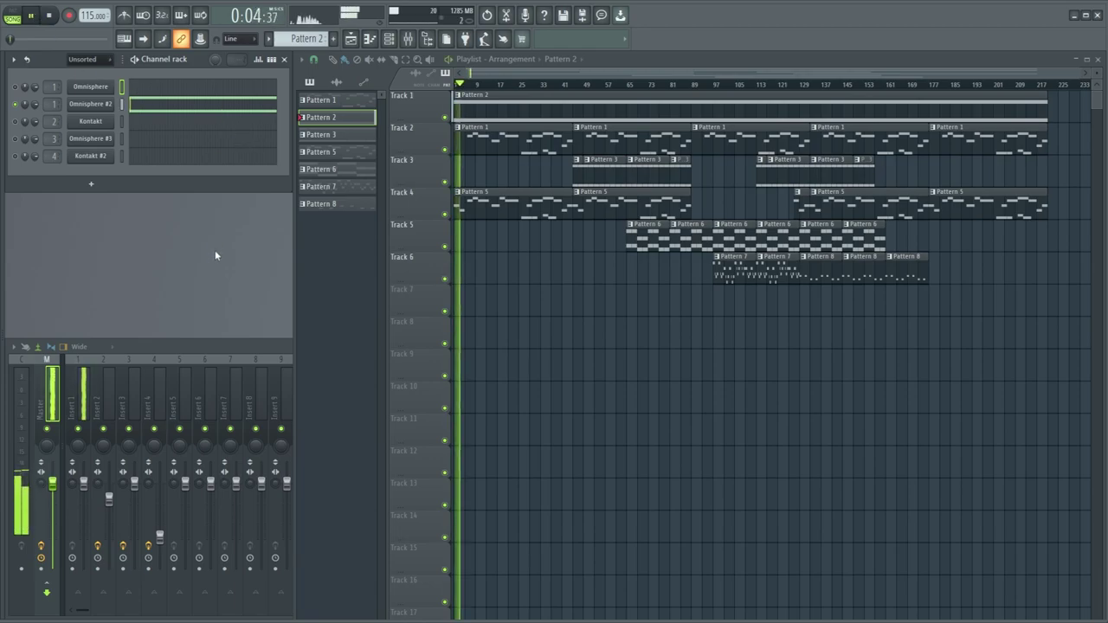
Step: Open Omnisphere #2's piano roll and zoom out to view its held A4 and E4 notes
{"action": "left_click", "coordinate": [164, 115]}
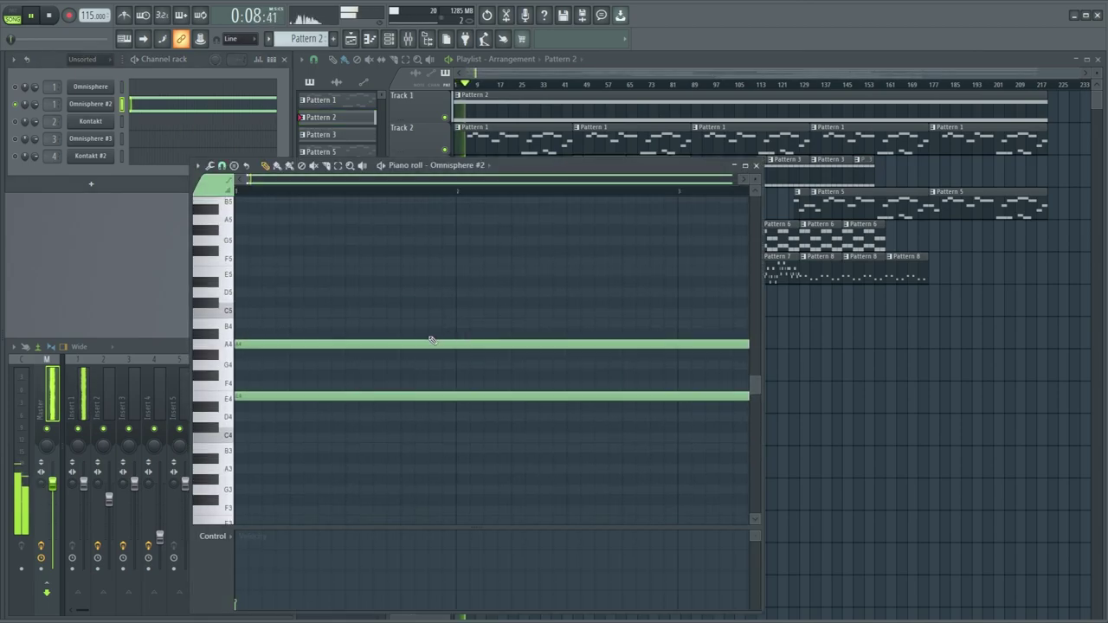
{"action": "scroll", "coordinate": [432, 339], "scroll_direction": "down", "scroll_amount": 5}
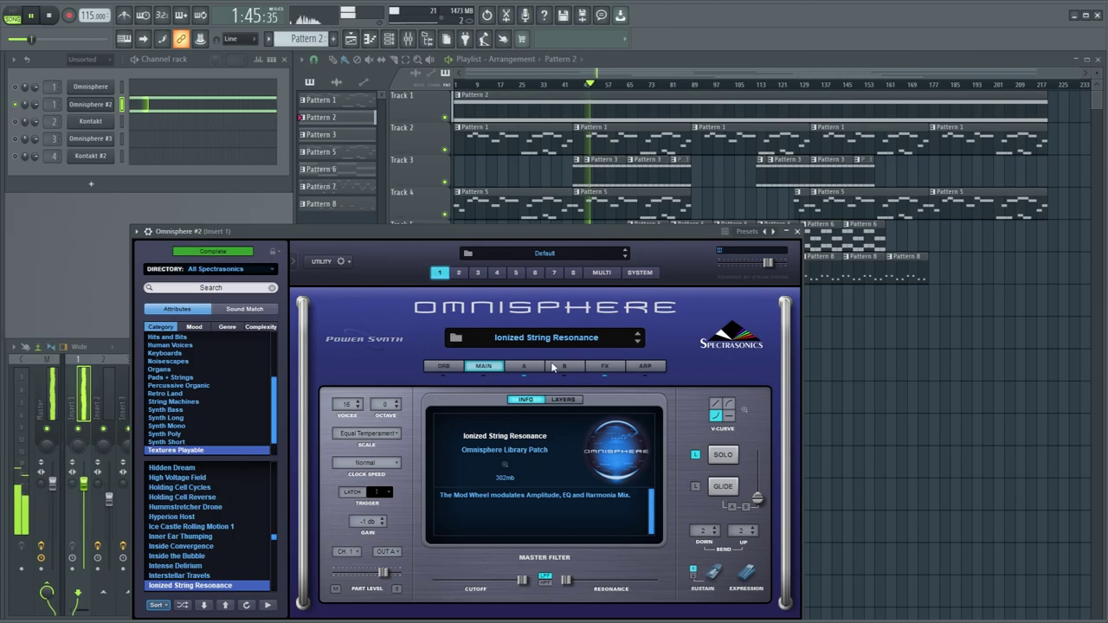
Step: Inspect layer A's Harmonia voices on the HARM tab, return to MAIN, and close Omnisphere #2
{"action": "left_click", "coordinate": [555, 364]}
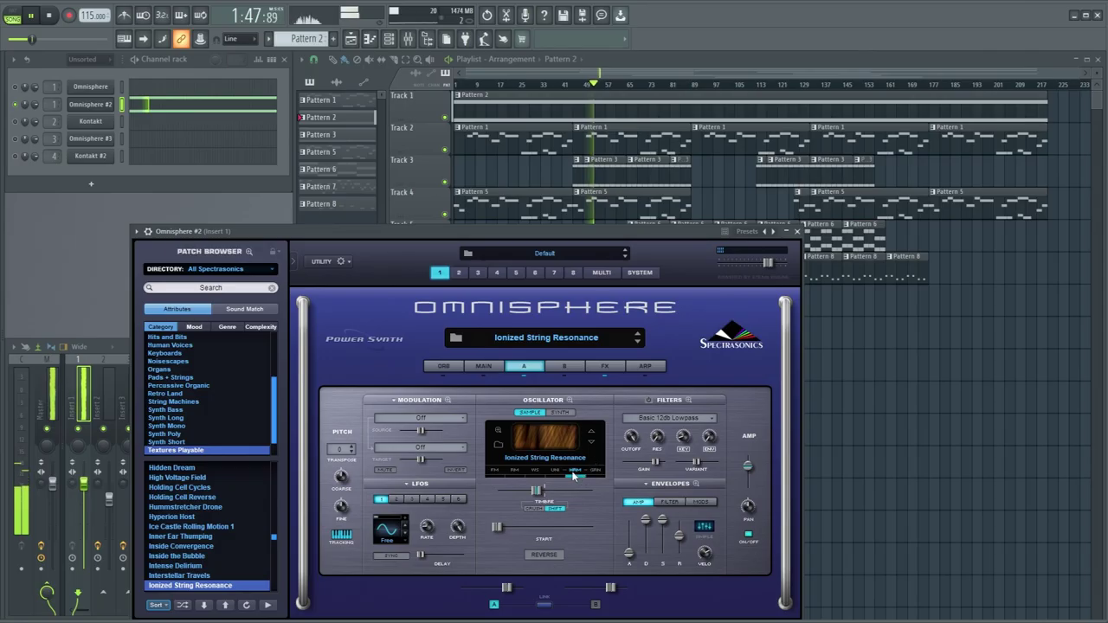
{"action": "left_click", "coordinate": [605, 521]}
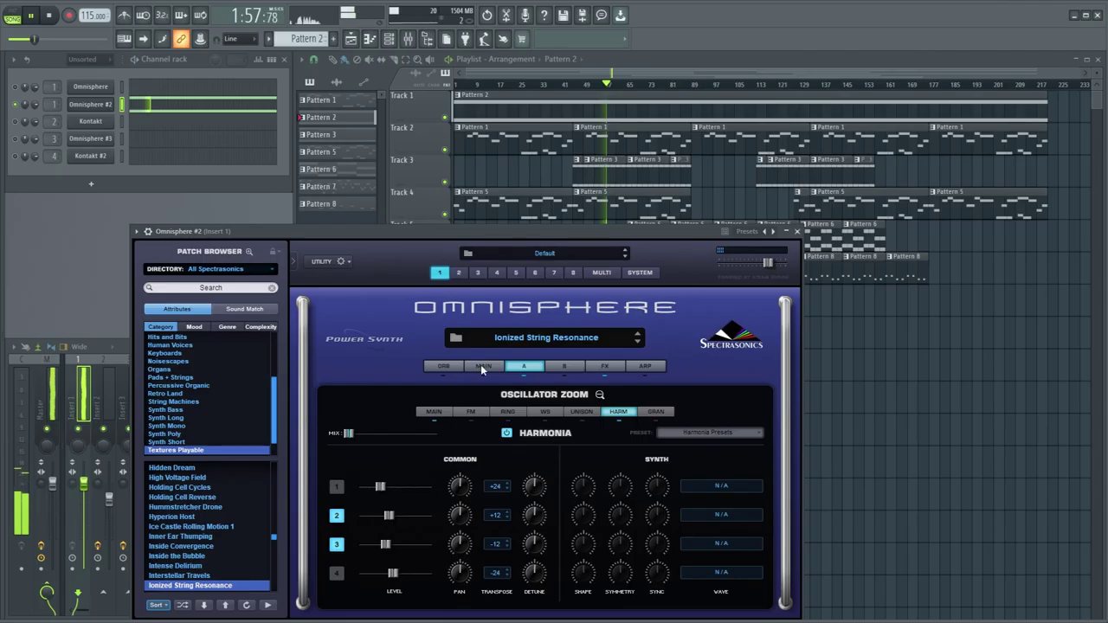
{"action": "left_click", "coordinate": [480, 365]}
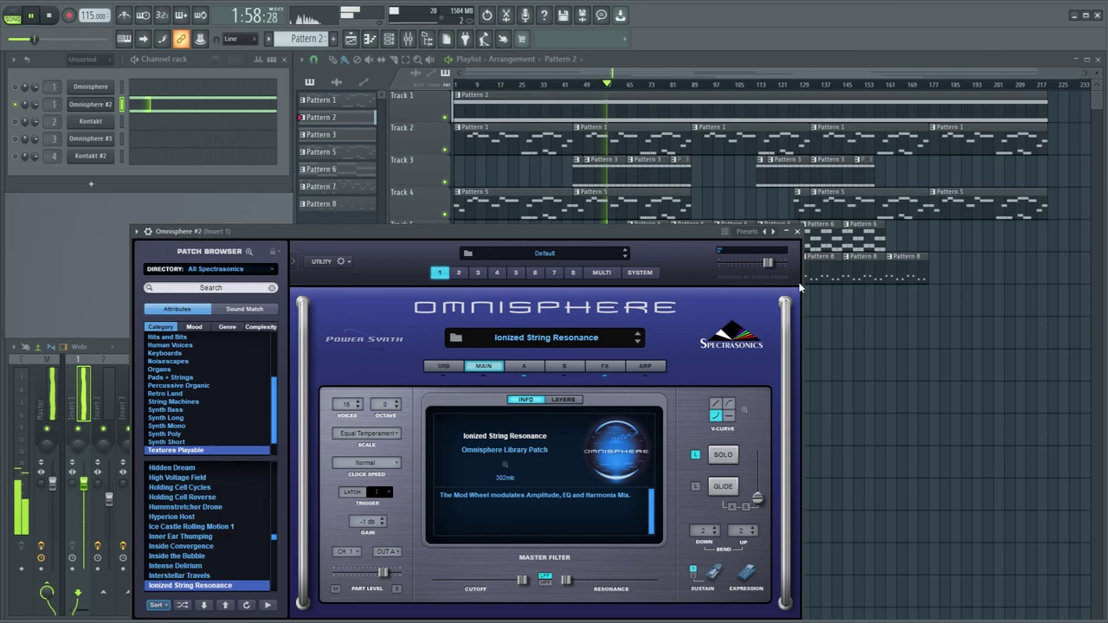
{"action": "left_click", "coordinate": [798, 232]}
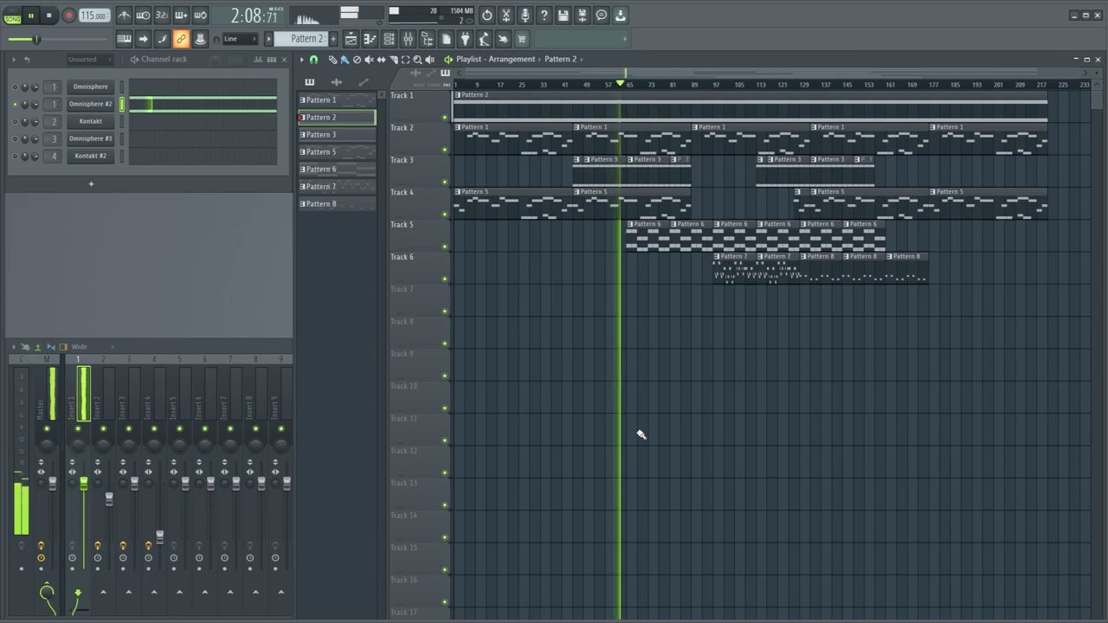
Step: Select Pattern 1 and move the playback position to around bar 5
{"action": "left_click", "coordinate": [318, 100]}
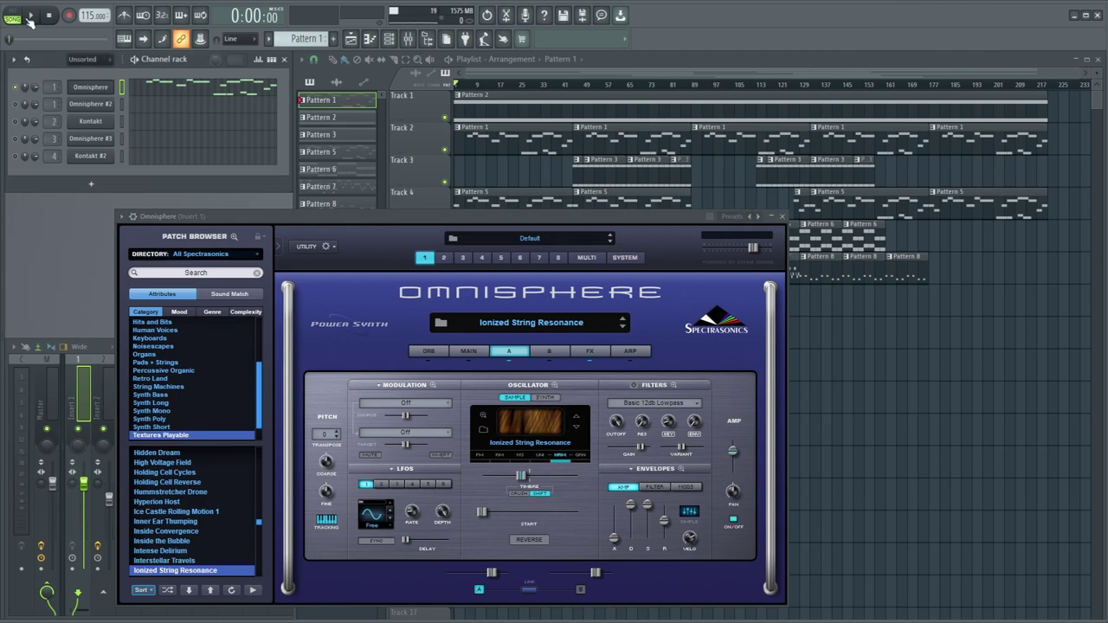
{"action": "left_click", "coordinate": [467, 84]}
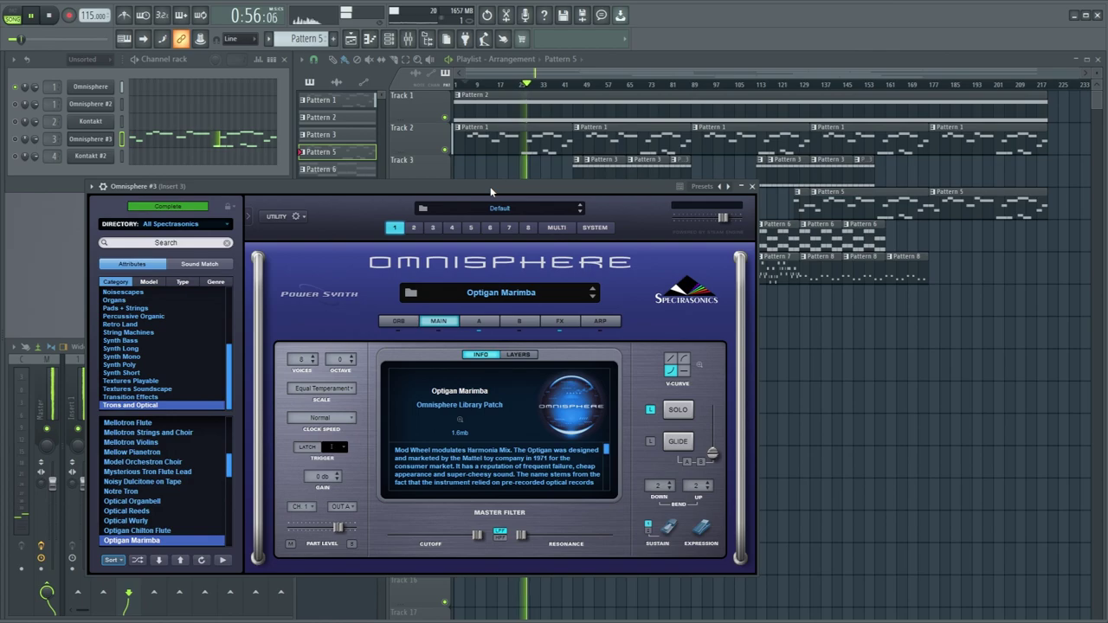
Step: Close the Omnisphere #3 window, stop playback, and open its melody piano roll (G3–C4)
{"action": "left_click_drag", "start_coordinate": [490, 187], "coordinate": [519, 204]}
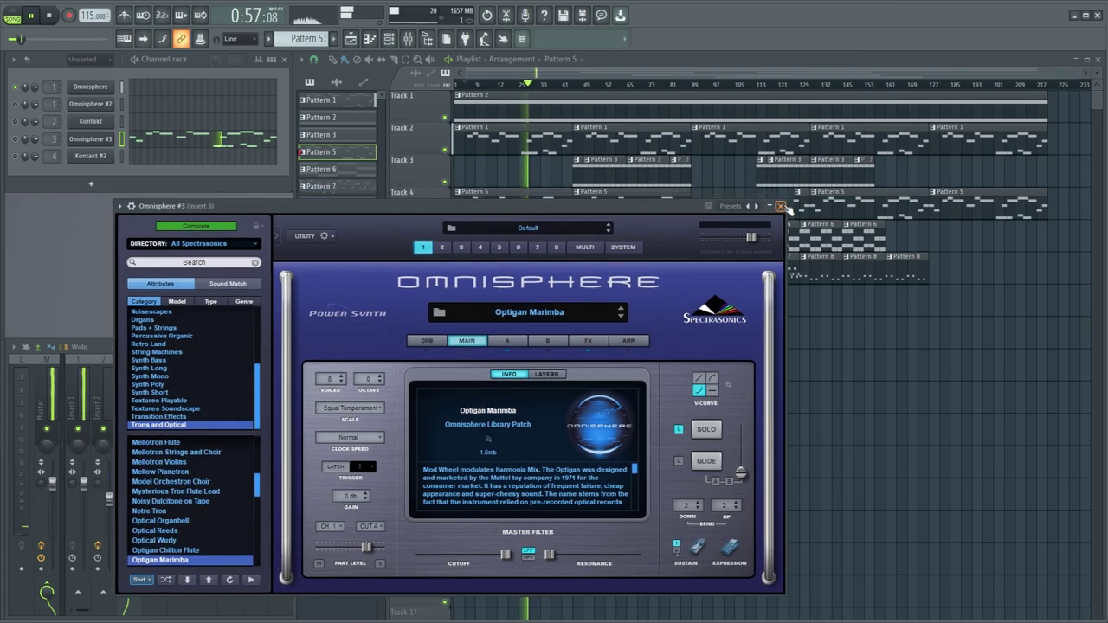
{"action": "left_click", "coordinate": [780, 205]}
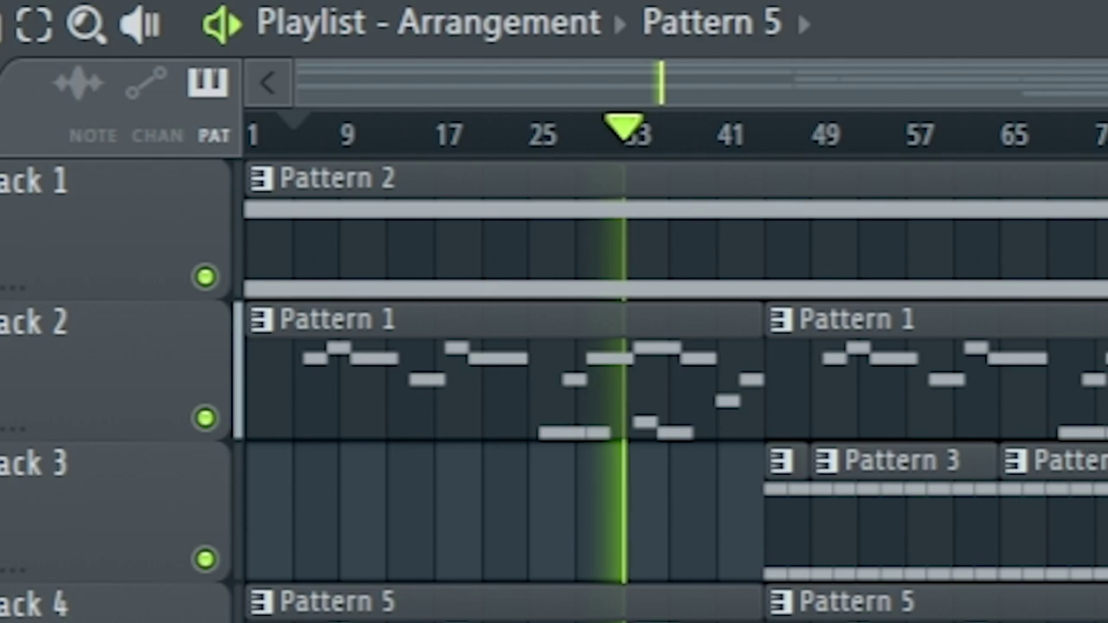
{"action": "key", "text": "space"}
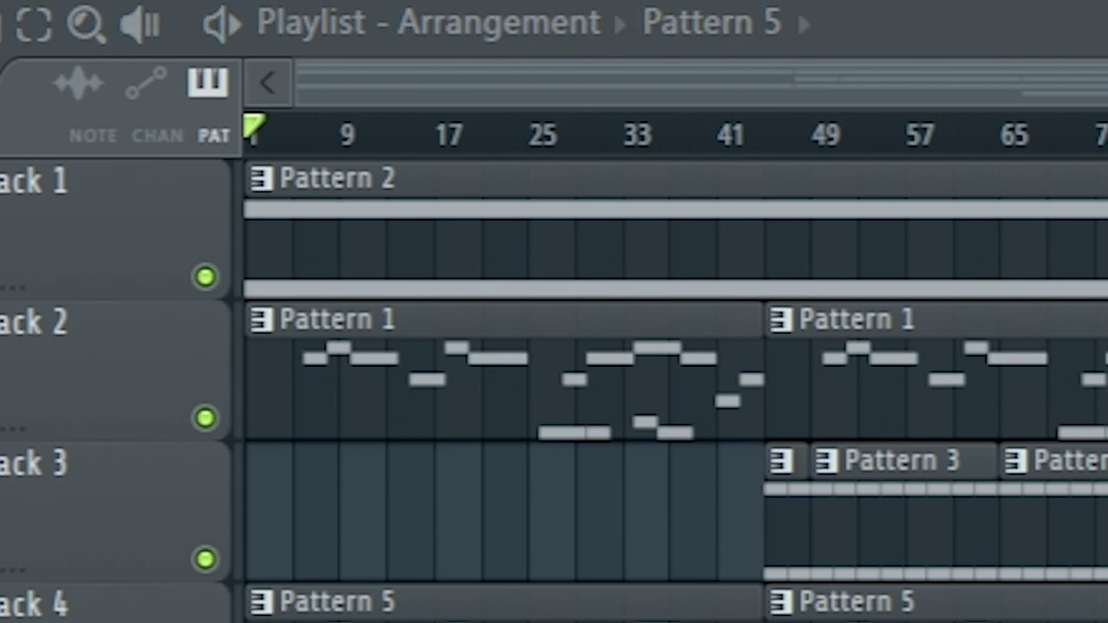
{"action": "key", "text": "F7"}
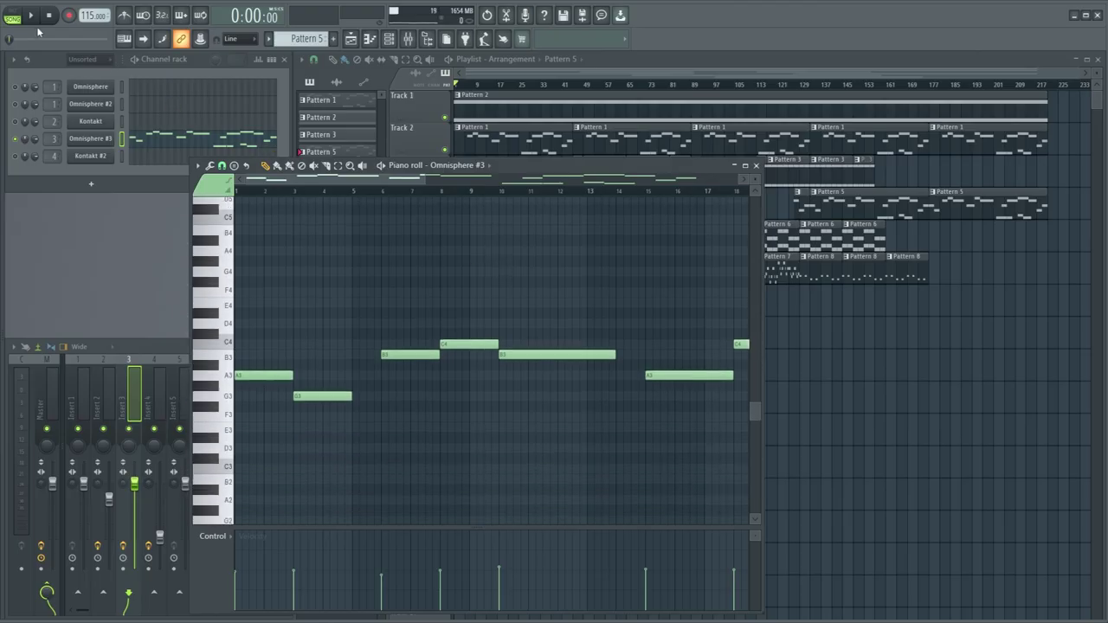
Step: Zoom out the Omnisphere #3 piano roll, start playback, then close the piano roll
{"action": "left_click_drag", "start_coordinate": [543, 168], "coordinate": [580, 152]}
{"action": "scroll", "coordinate": [554, 314], "scroll_direction": "down", "scroll_amount": 5}
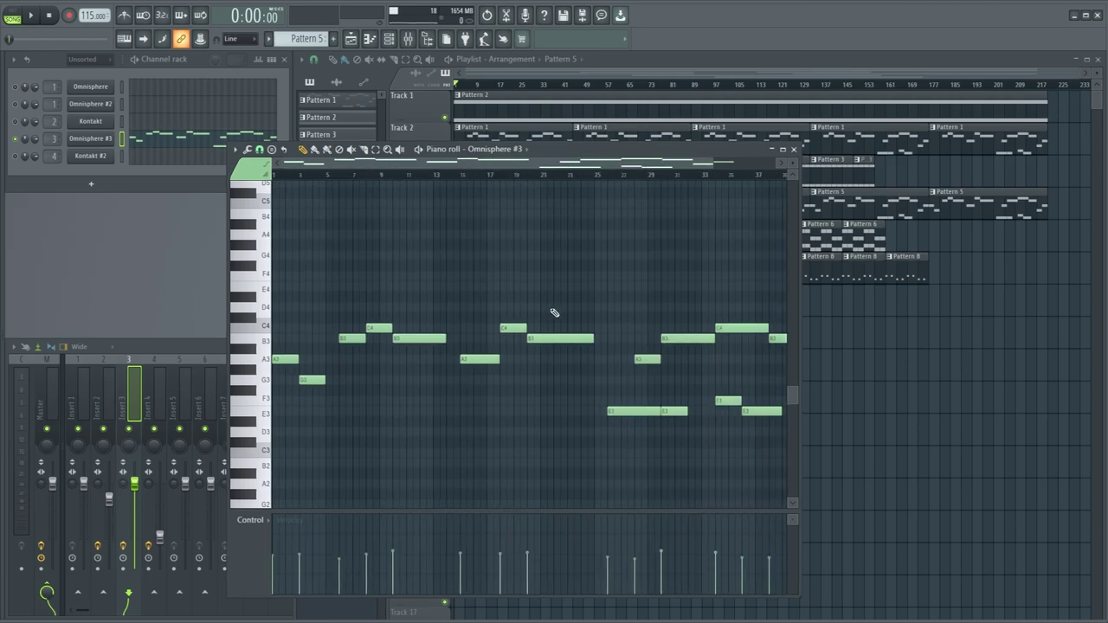
{"action": "key", "text": "space"}
{"action": "left_click", "coordinate": [793, 149]}
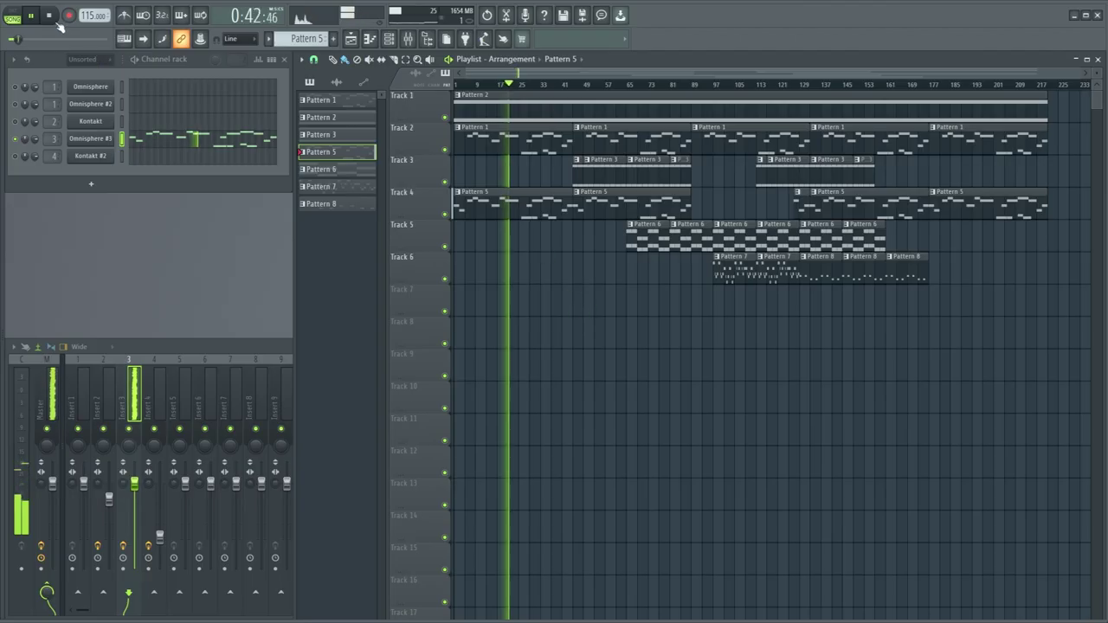
Step: Stop, replay the song from the start, stop again, and select Pattern 1
{"action": "key", "text": "space"}
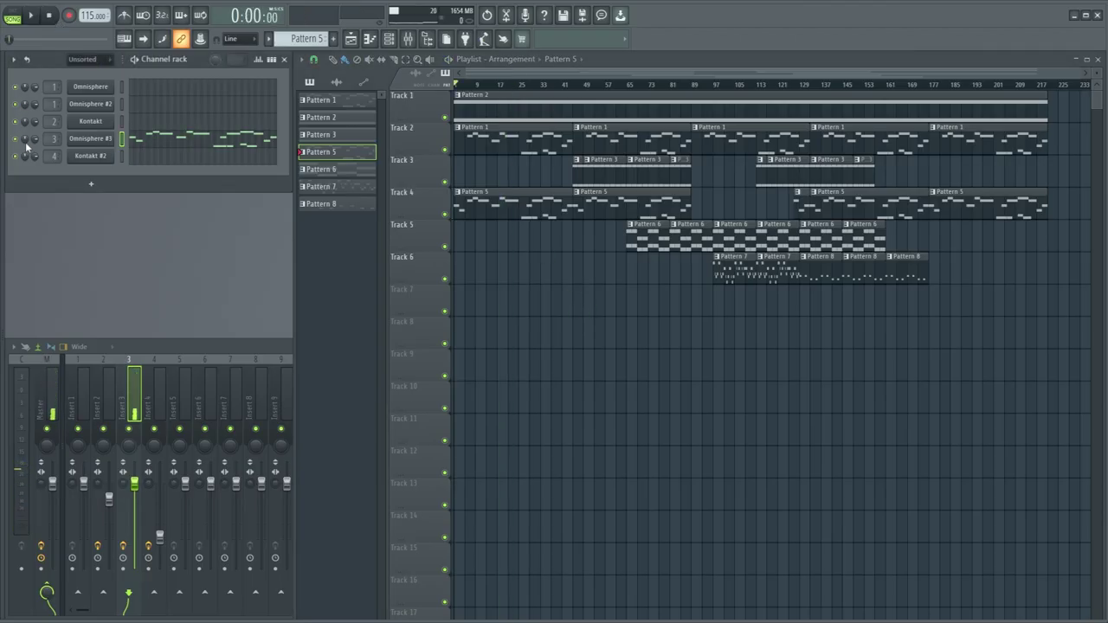
{"action": "left_click", "coordinate": [33, 16]}
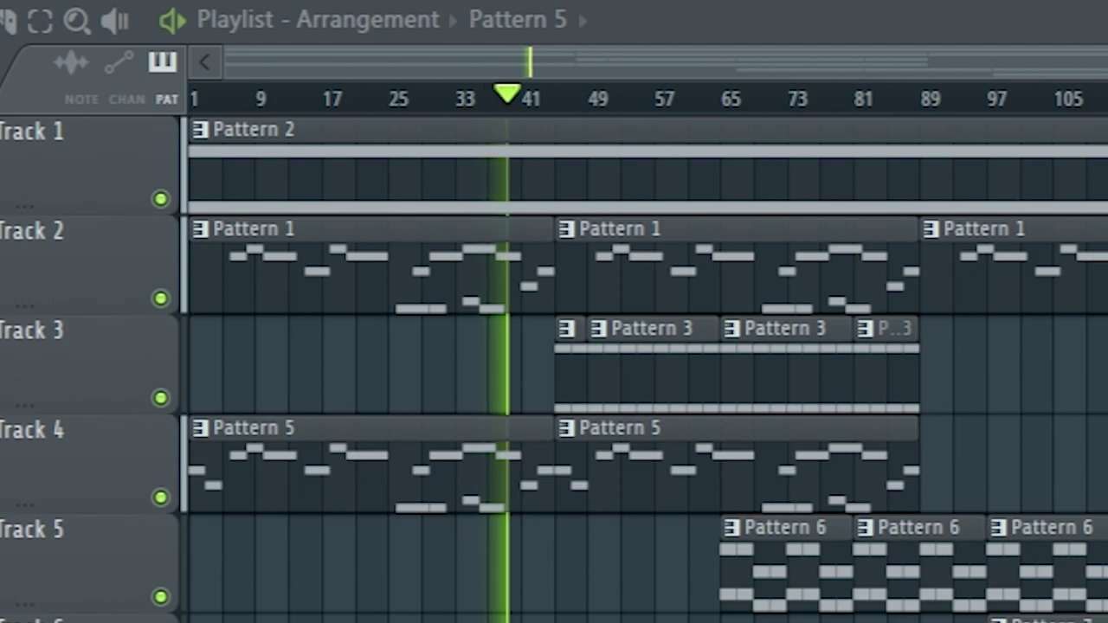
{"action": "key", "text": "space"}
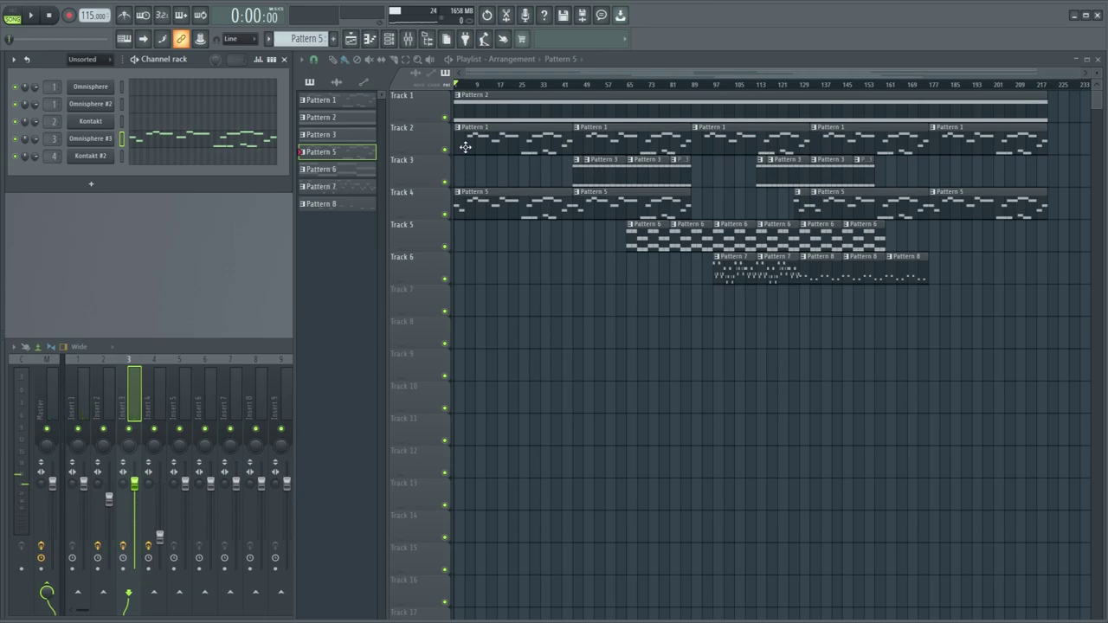
{"action": "left_click", "coordinate": [466, 147]}
Step: Select Pattern 3 and bring up the mixer to view Insert 2's effects
{"action": "left_click", "coordinate": [599, 174]}
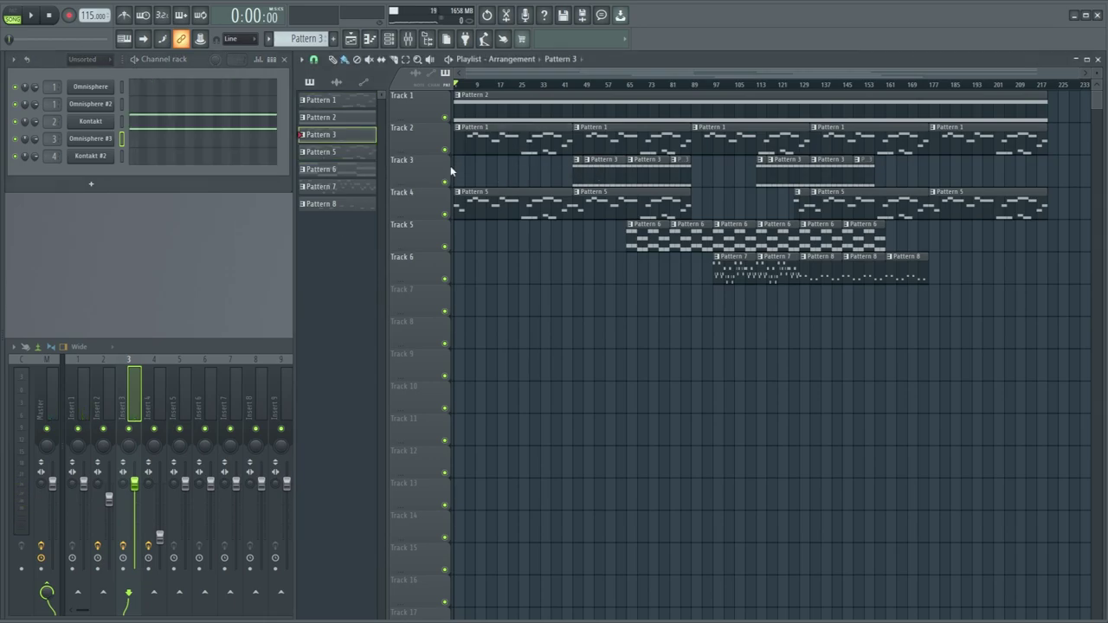
{"action": "left_click", "coordinate": [22, 132]}
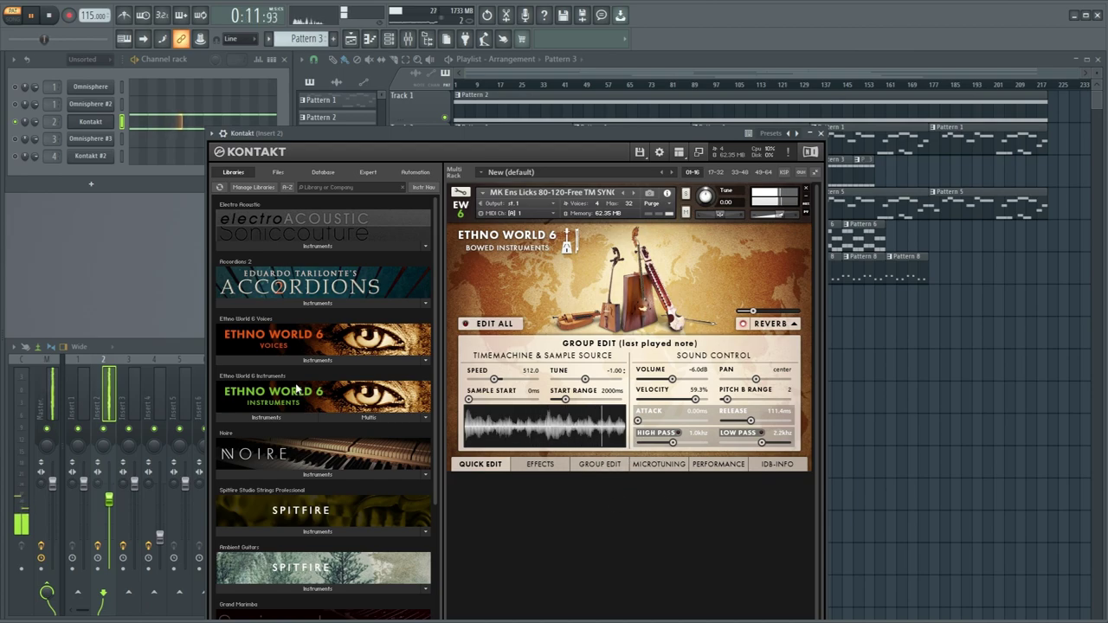
{"action": "left_click", "coordinate": [115, 392]}
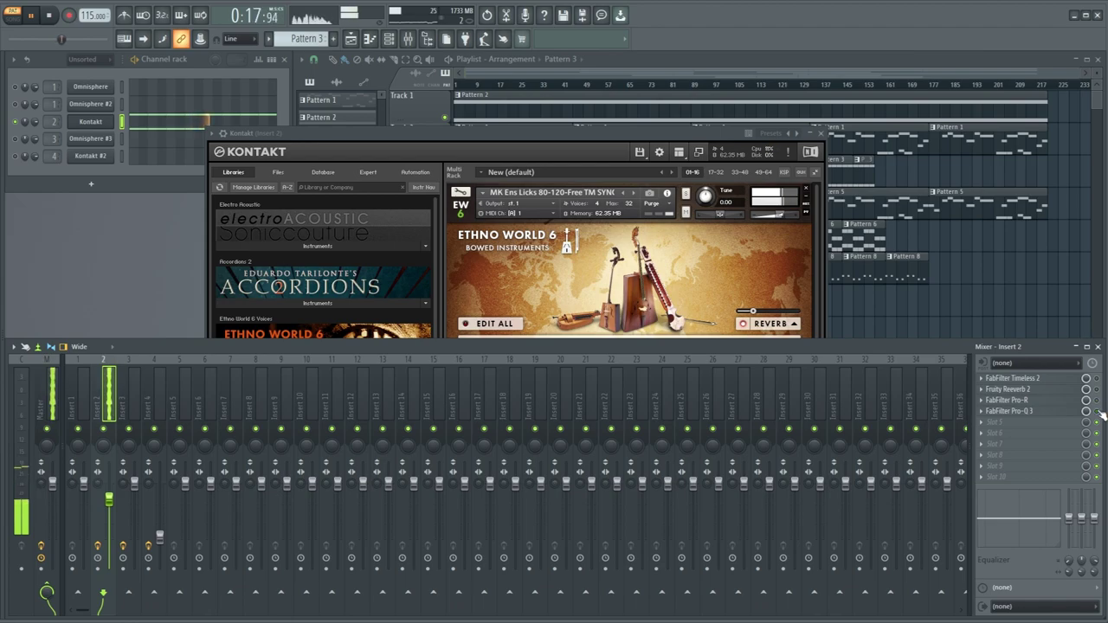
Step: Close the Kontakt instrument window, leaving the mixer in front
{"action": "left_click", "coordinate": [686, 271]}
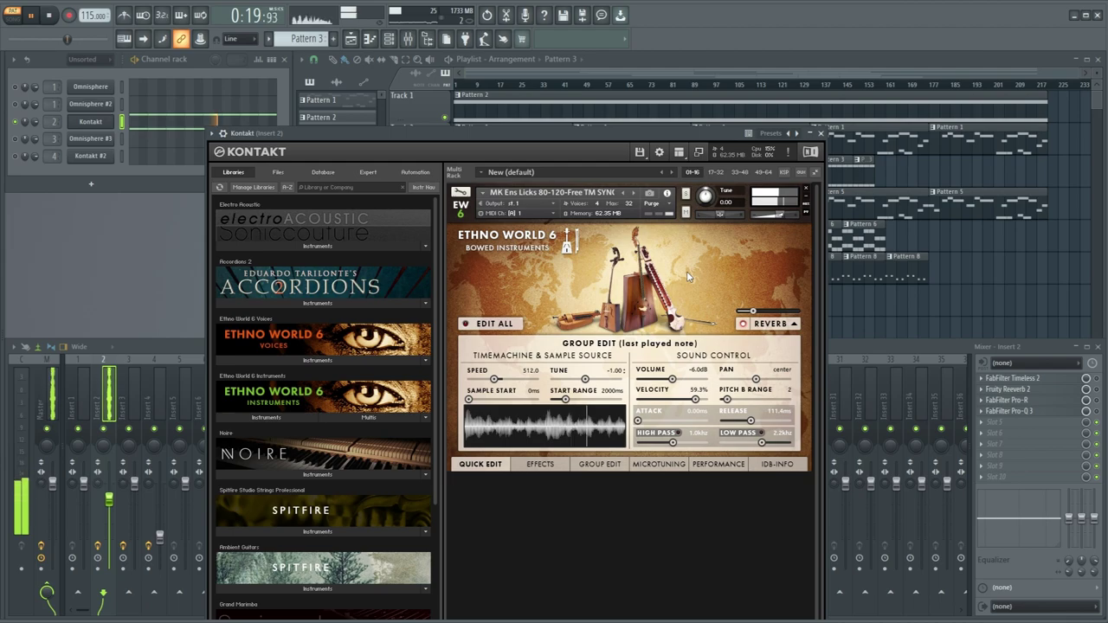
{"action": "left_click", "coordinate": [173, 345]}
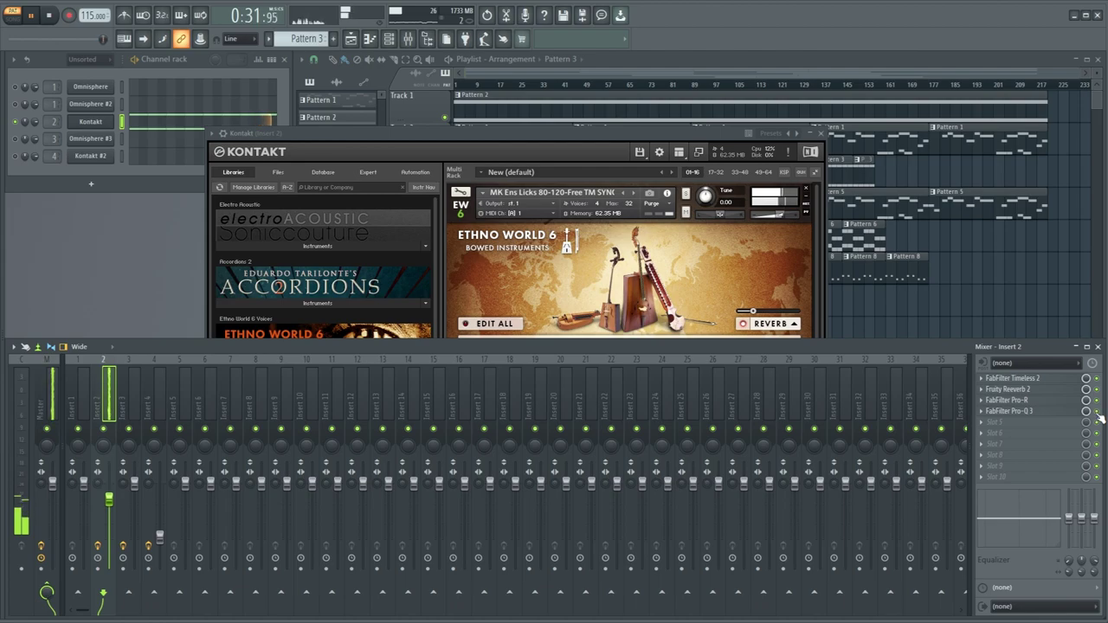
{"action": "left_click", "coordinate": [821, 133]}
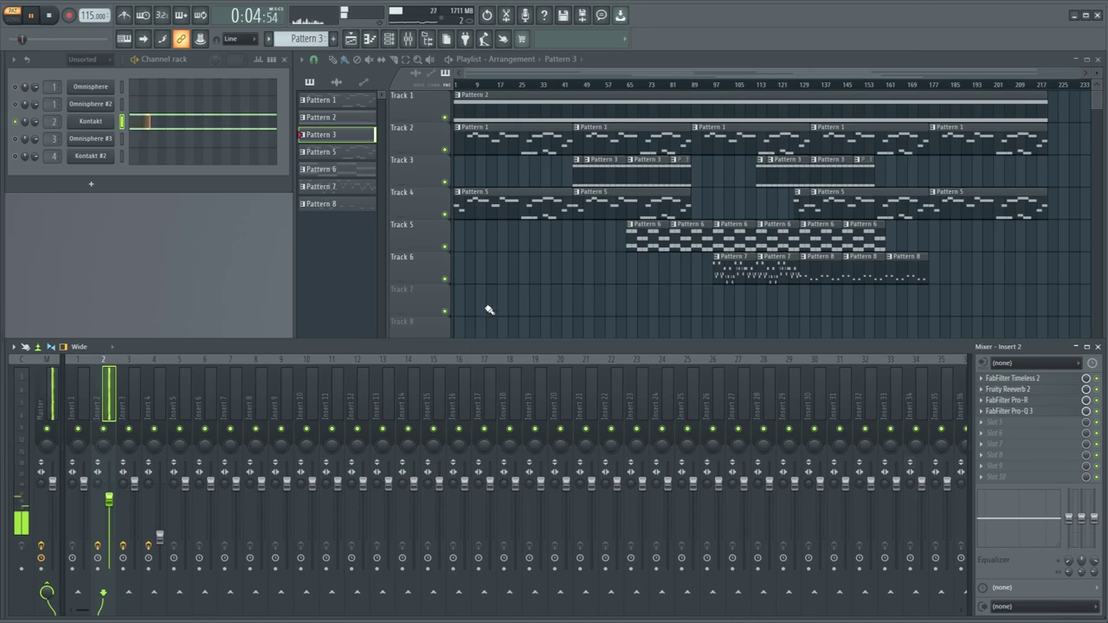
Step: Bring the playlist forward, play from around bar 47, then stop playback
{"action": "left_click", "coordinate": [587, 115]}
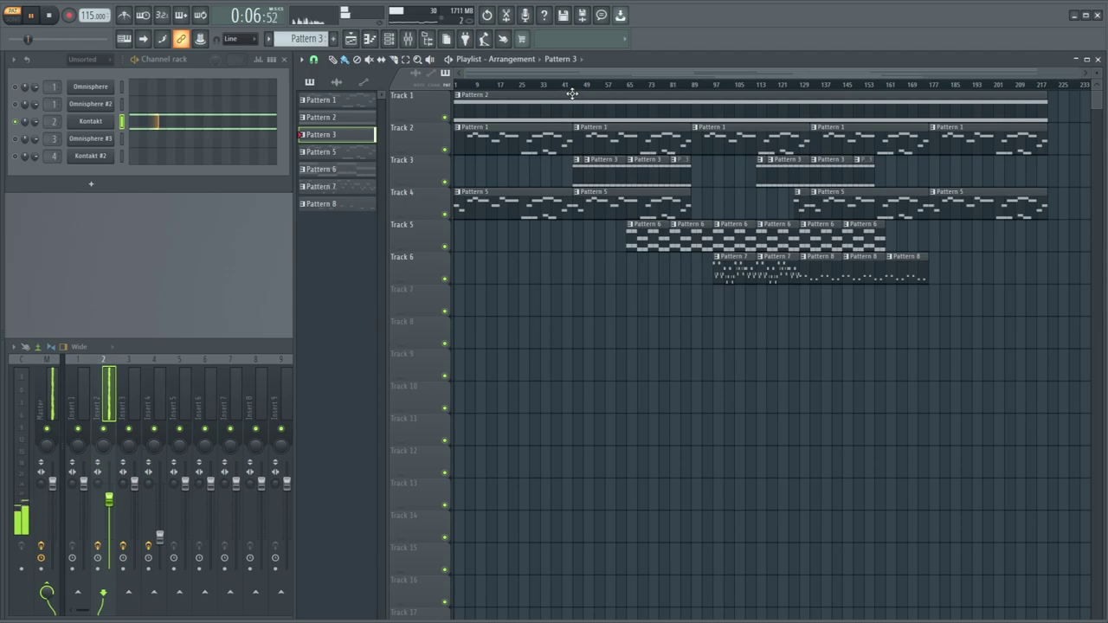
{"action": "left_click", "coordinate": [572, 93]}
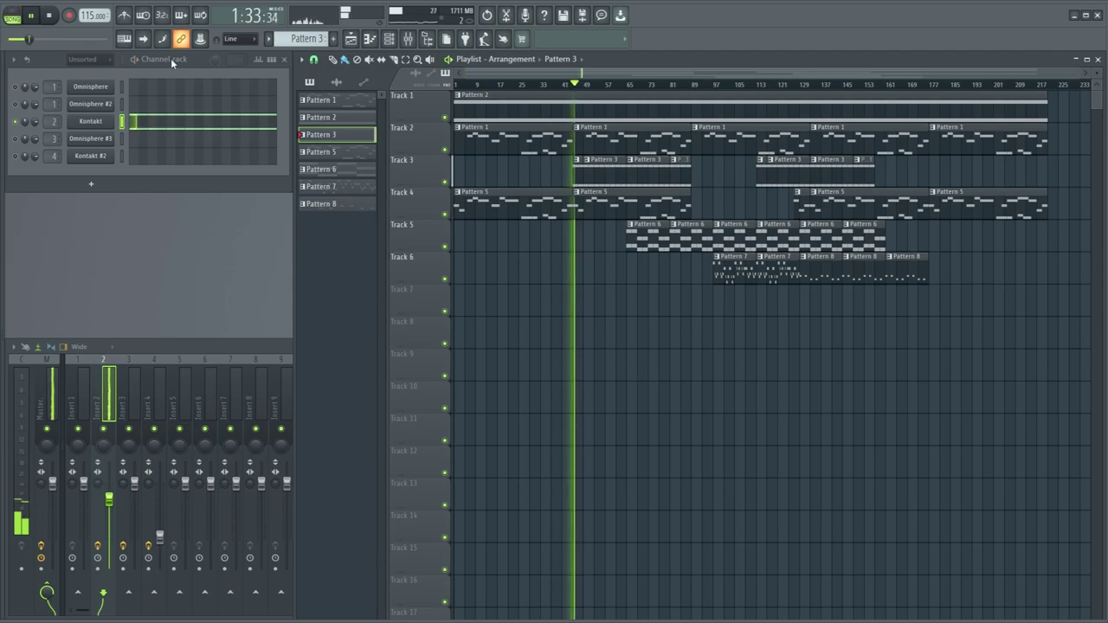
{"action": "left_click", "coordinate": [570, 87]}
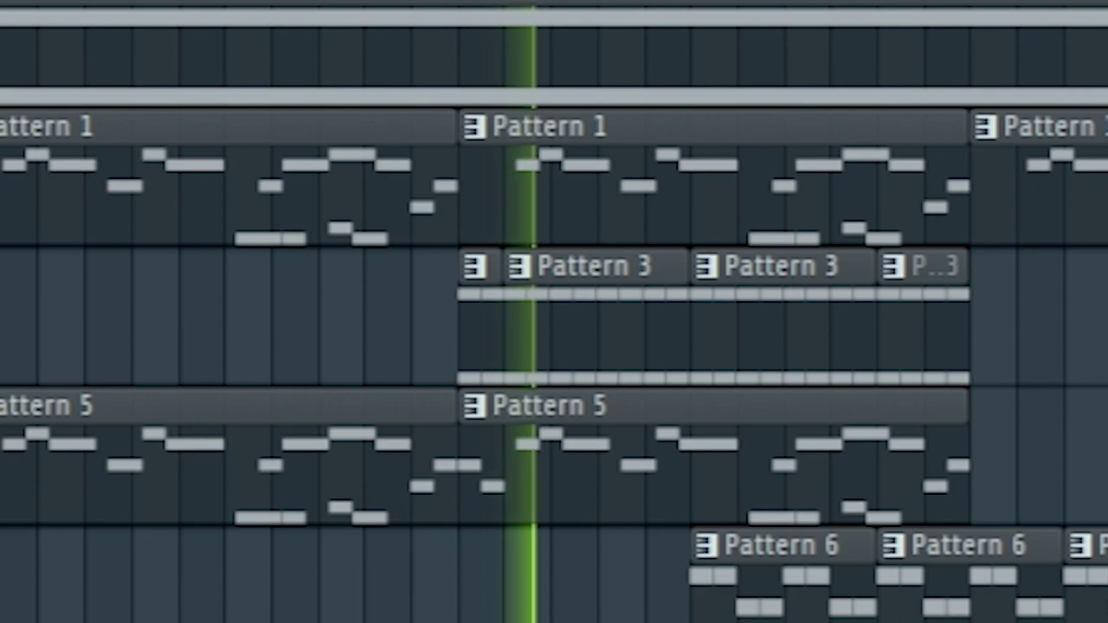
{"action": "key", "text": "space"}
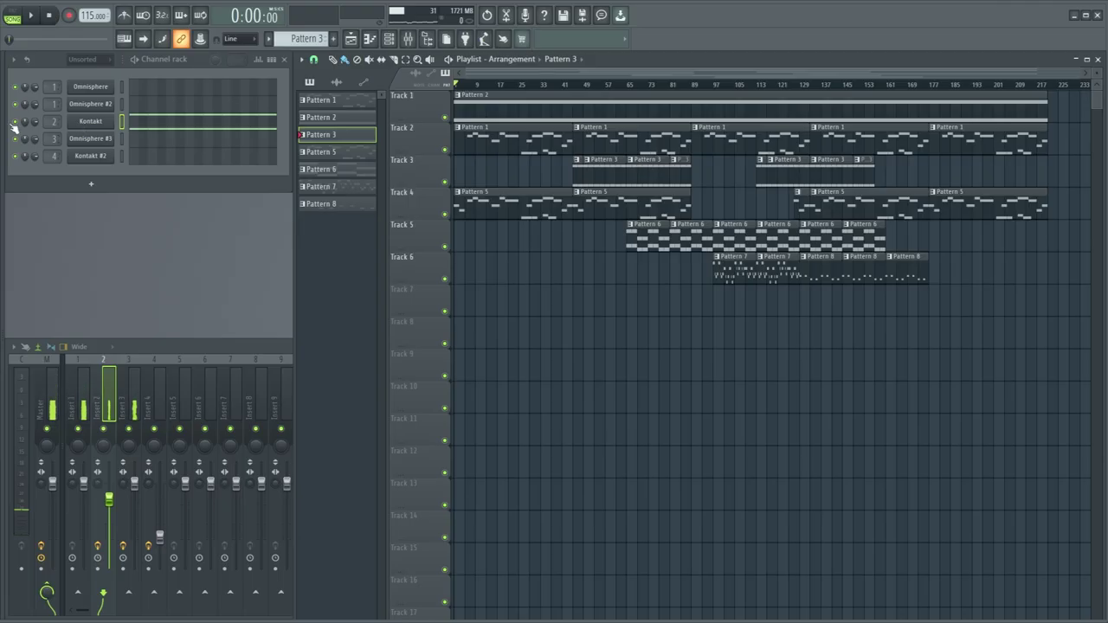
Step: Bring the mixer forward and start the song so the Ethno World 6 bowed instrument plays
{"action": "left_click", "coordinate": [122, 122]}
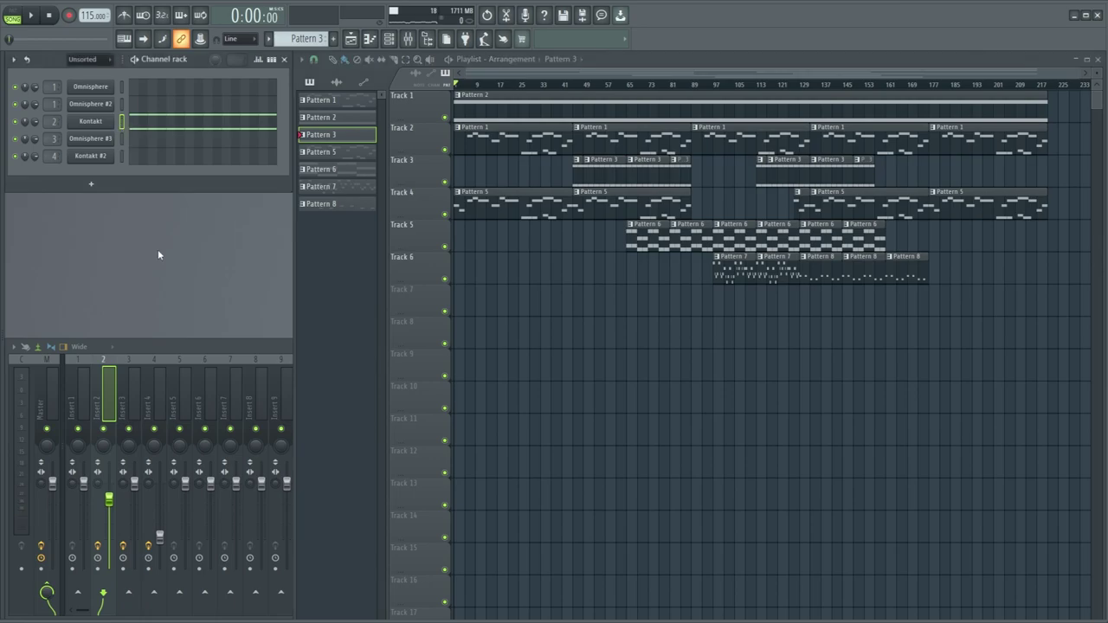
{"action": "left_click", "coordinate": [143, 344]}
{"action": "key", "text": "space"}
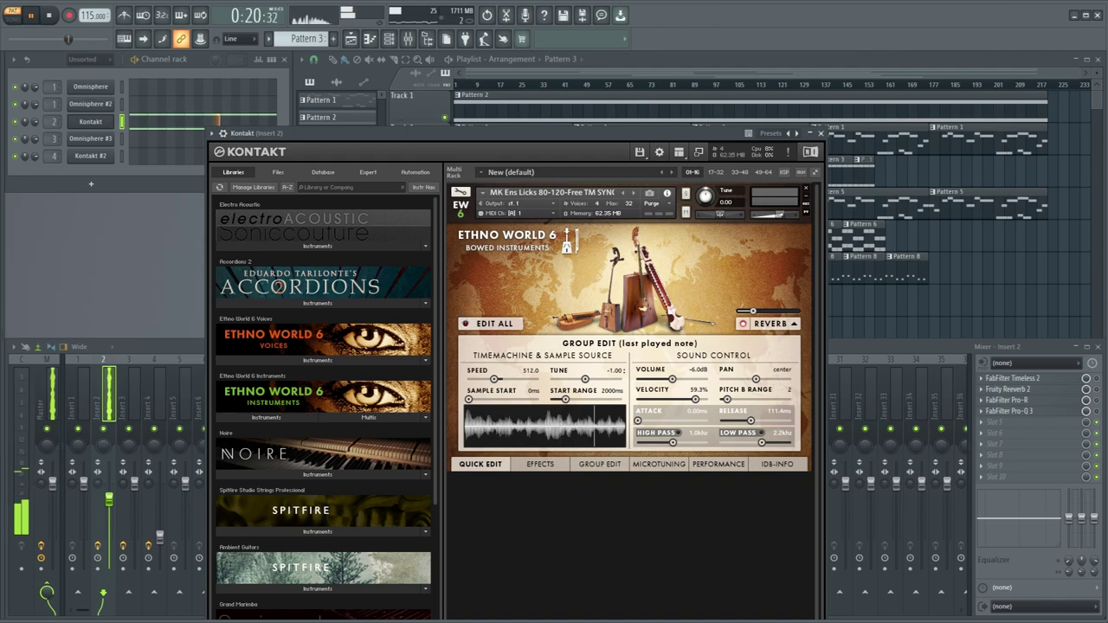
Step: Stop playback, preview the Kontakt part's E5 and G#4 notes in the piano roll, then close both windows
{"action": "left_click", "coordinate": [52, 16]}
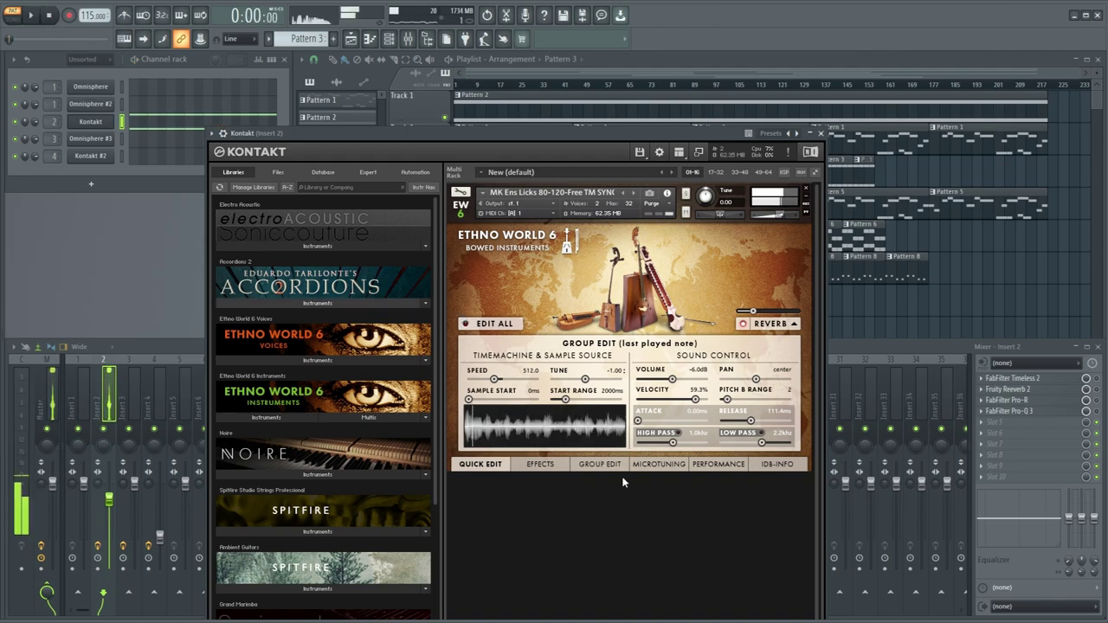
{"action": "key", "text": "F7"}
{"action": "key", "text": "c"}
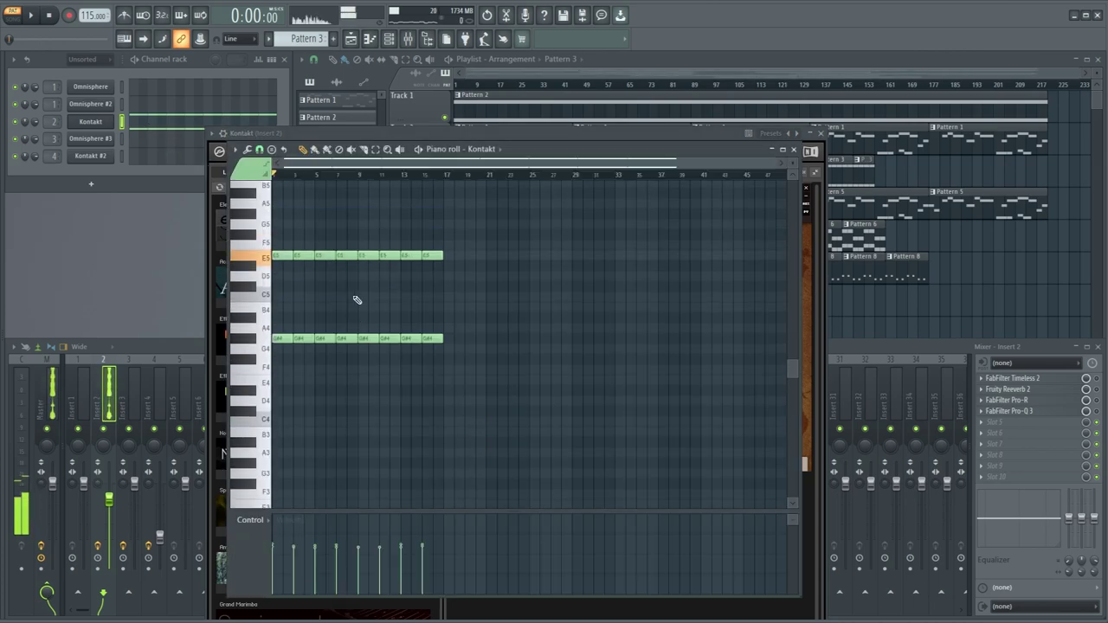
{"action": "key", "text": "h"}
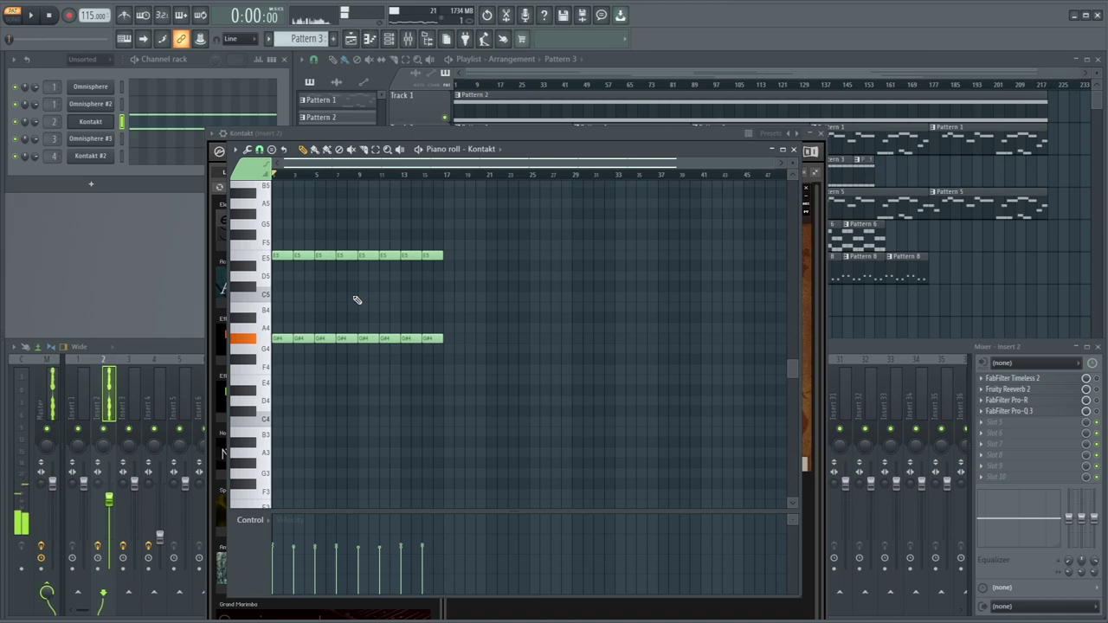
{"action": "left_click", "coordinate": [793, 149]}
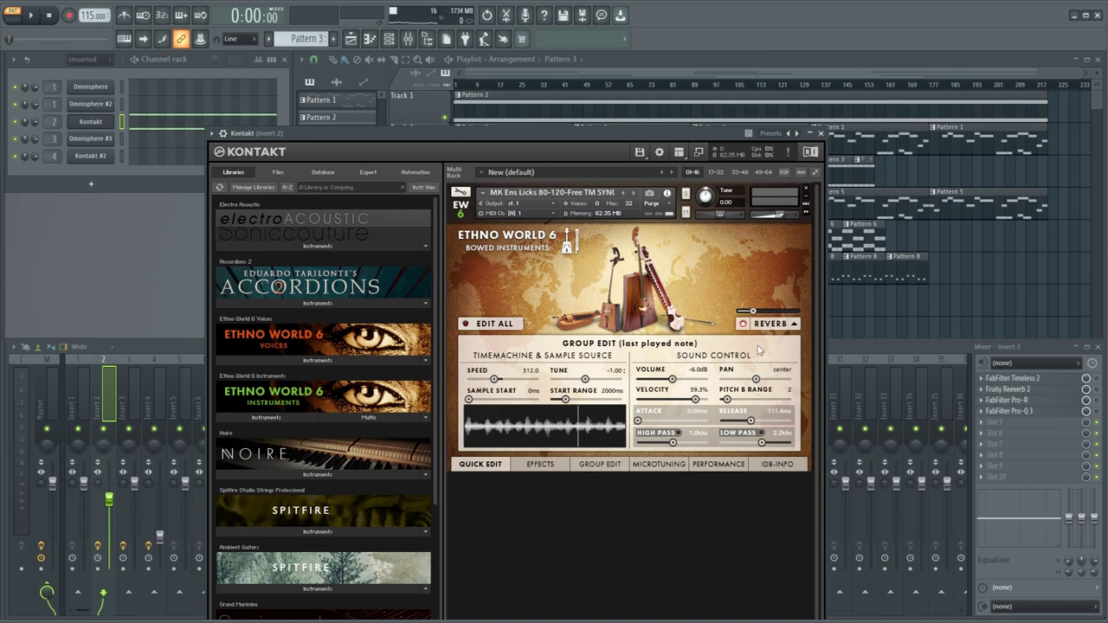
{"action": "left_click", "coordinate": [821, 133]}
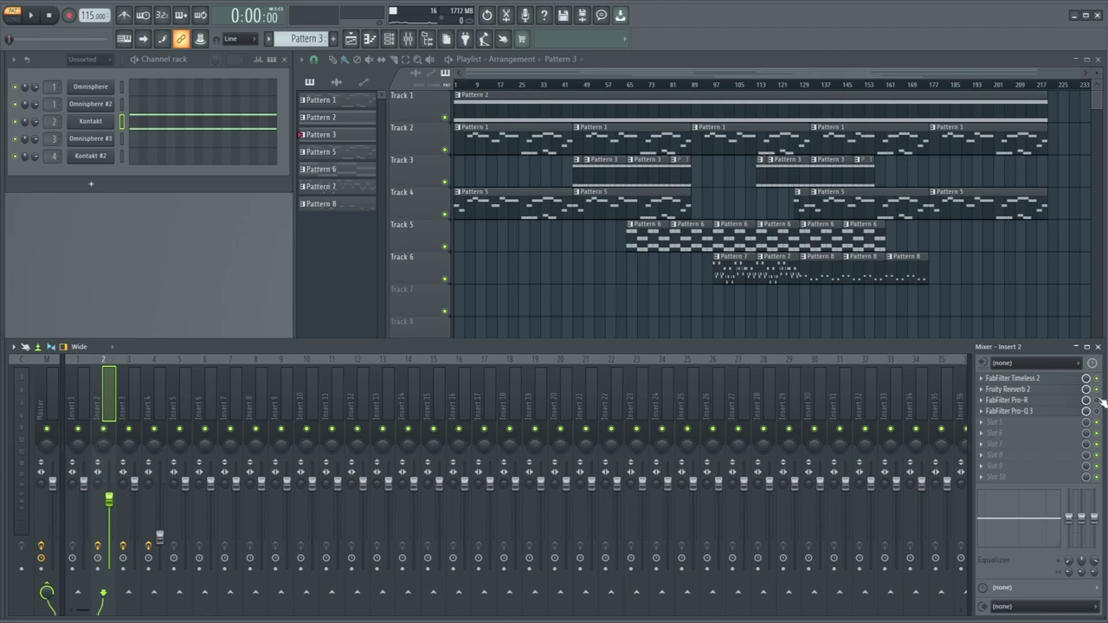
Step: Make Pattern 6 current and play the song with the Kontakt #2 concertina instrument open, then close it
{"action": "left_click", "coordinate": [595, 173]}
{"action": "left_click", "coordinate": [642, 243]}
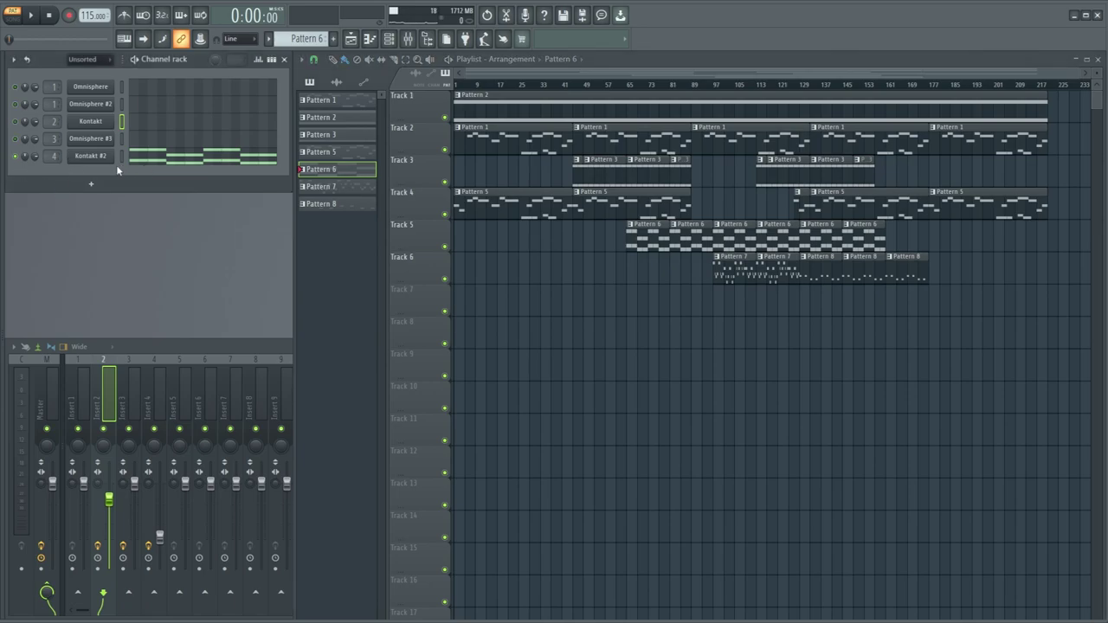
{"action": "left_click", "coordinate": [103, 162]}
{"action": "key", "text": "space"}
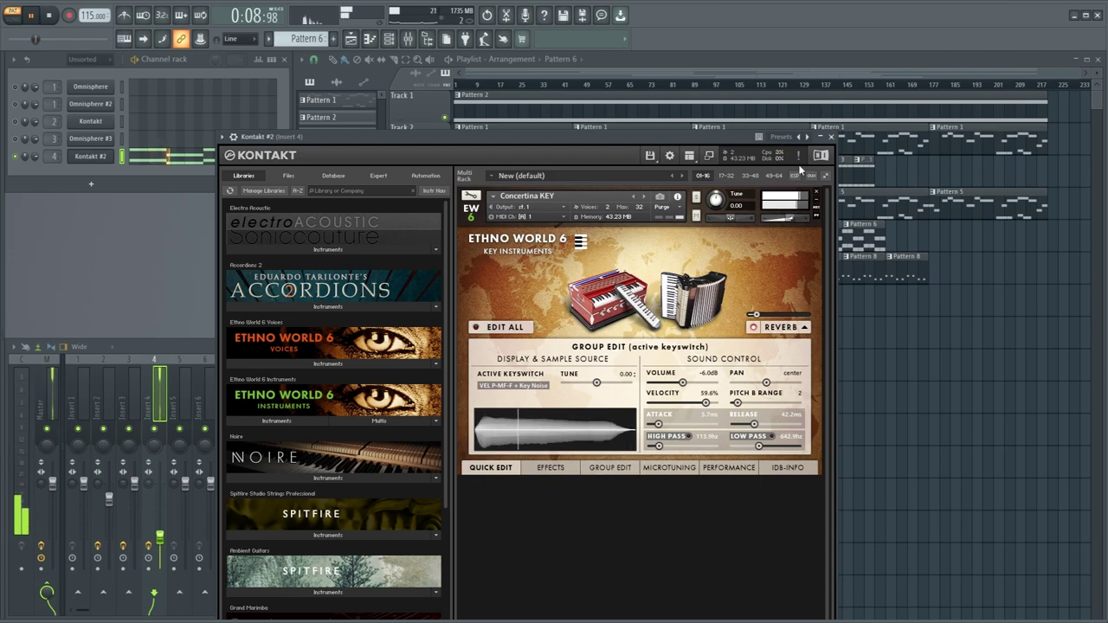
{"action": "left_click", "coordinate": [832, 137]}
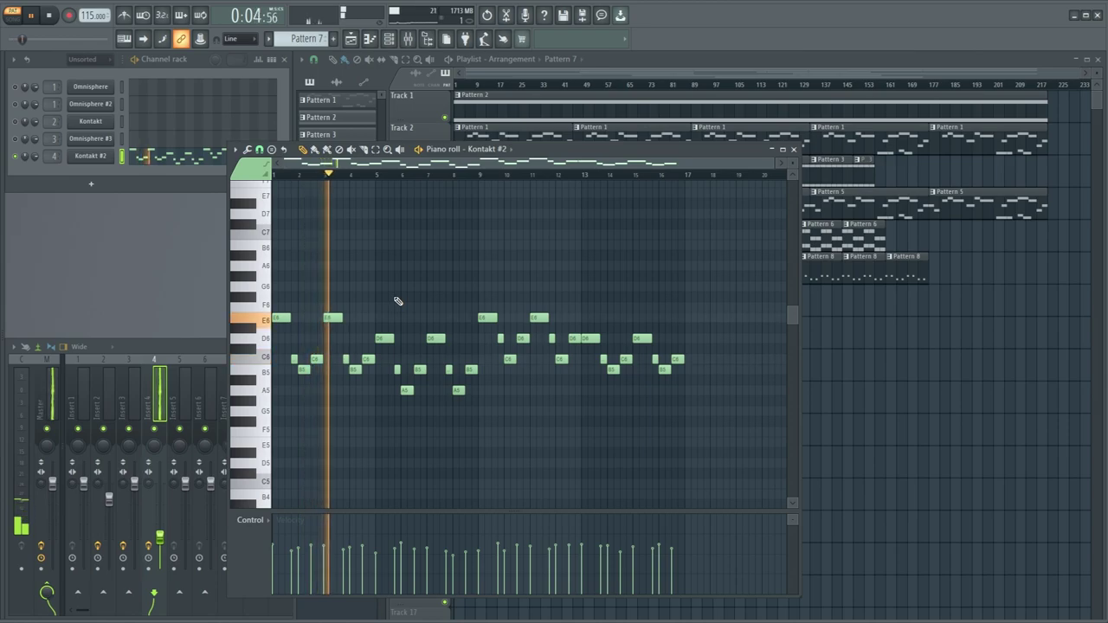
Step: Close the Pattern 7 piano roll, make Pattern 2 current, and jump playback to around bar 109
{"action": "left_click", "coordinate": [794, 150]}
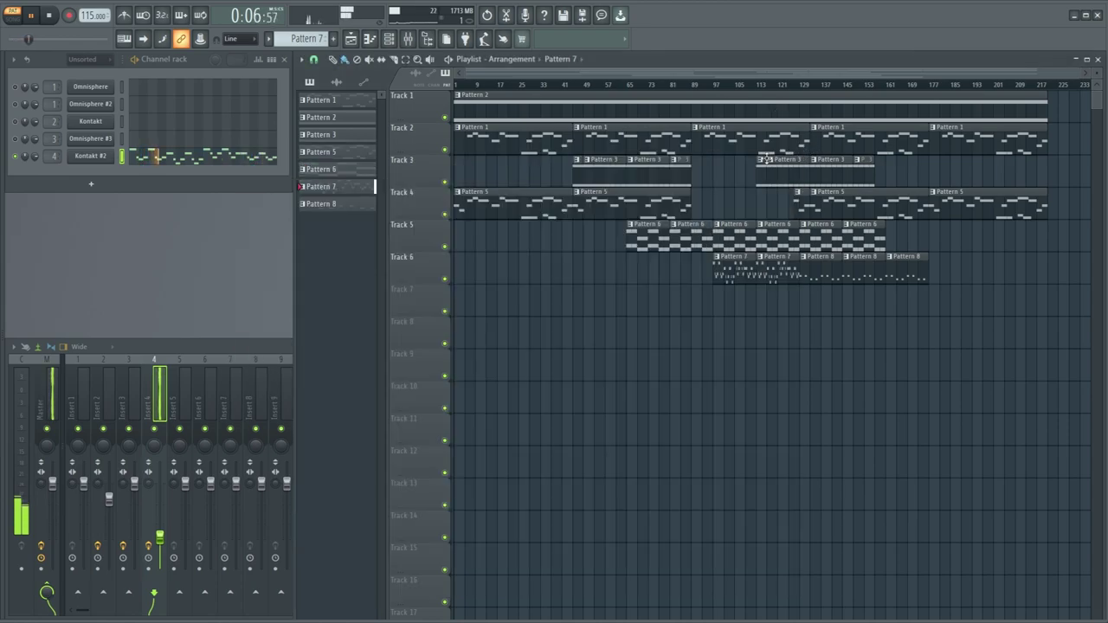
{"action": "left_click", "coordinate": [709, 93]}
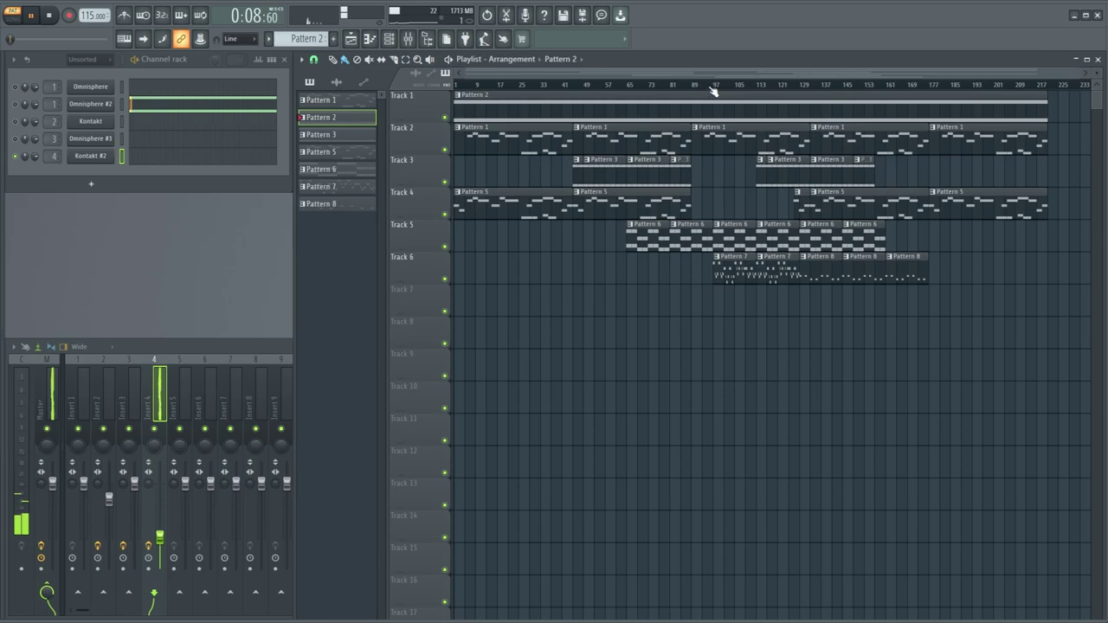
{"action": "left_click", "coordinate": [25, 165]}
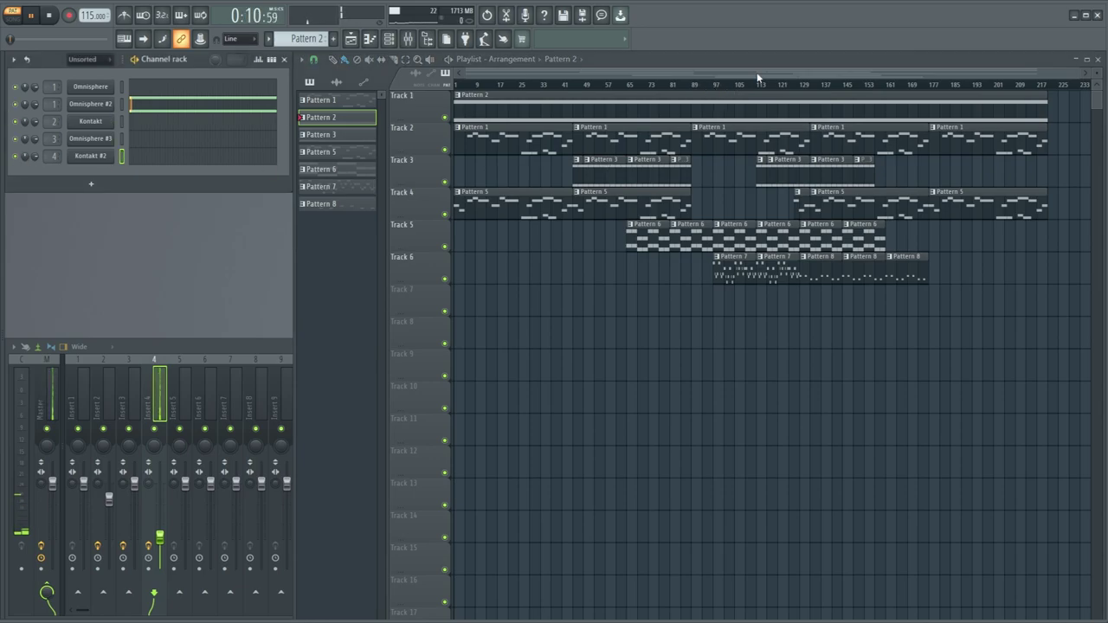
{"action": "left_click", "coordinate": [711, 84]}
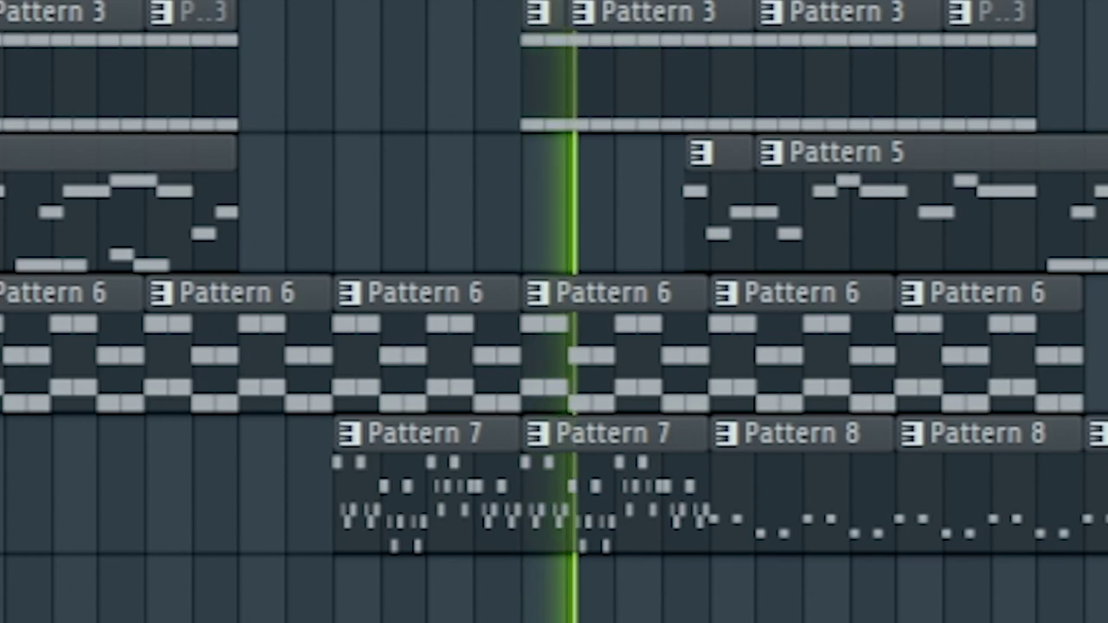
Step: Stop playback so the song position resets to 0:00:00
{"action": "key", "text": "space"}
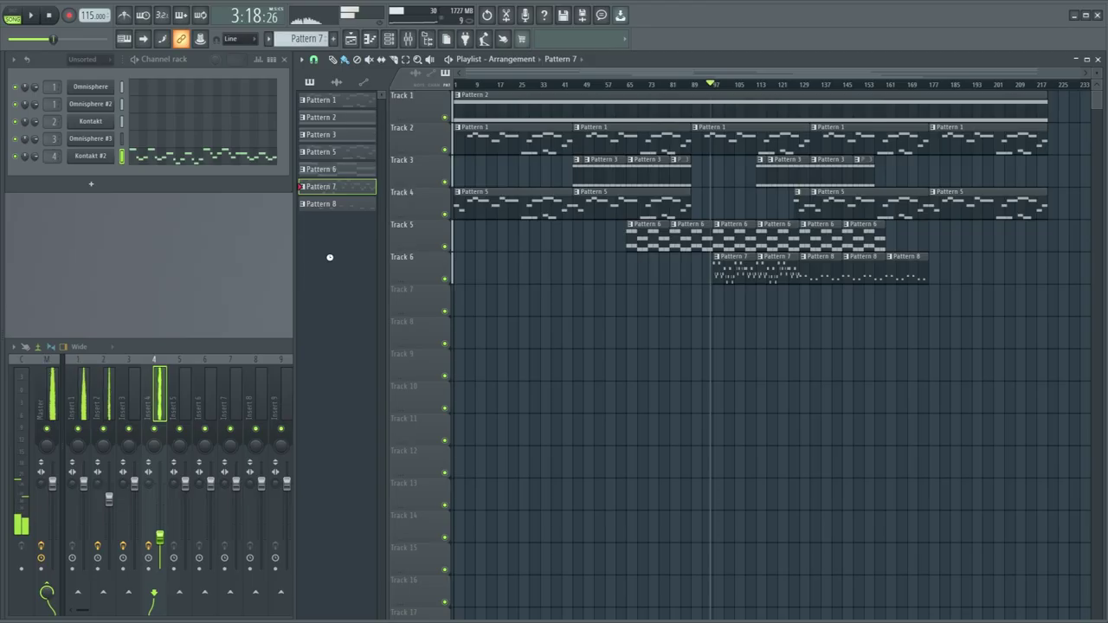
{"action": "key", "text": "space"}
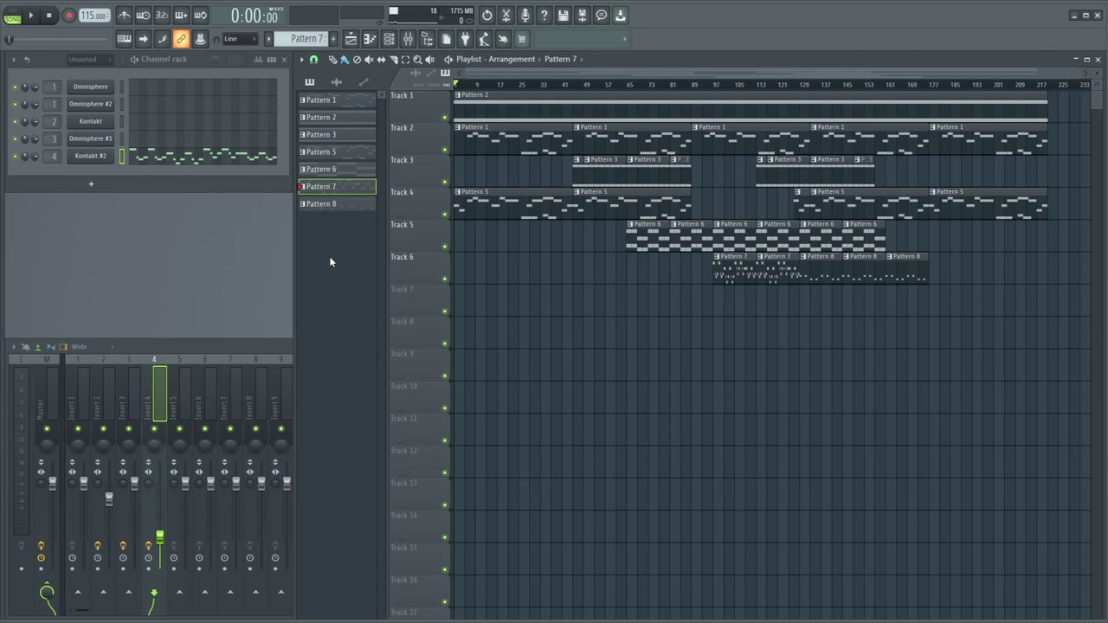
Step: Select Pattern 2, start the arrangement playing, then make Pattern 3 the current pattern
{"action": "left_click", "coordinate": [538, 103]}
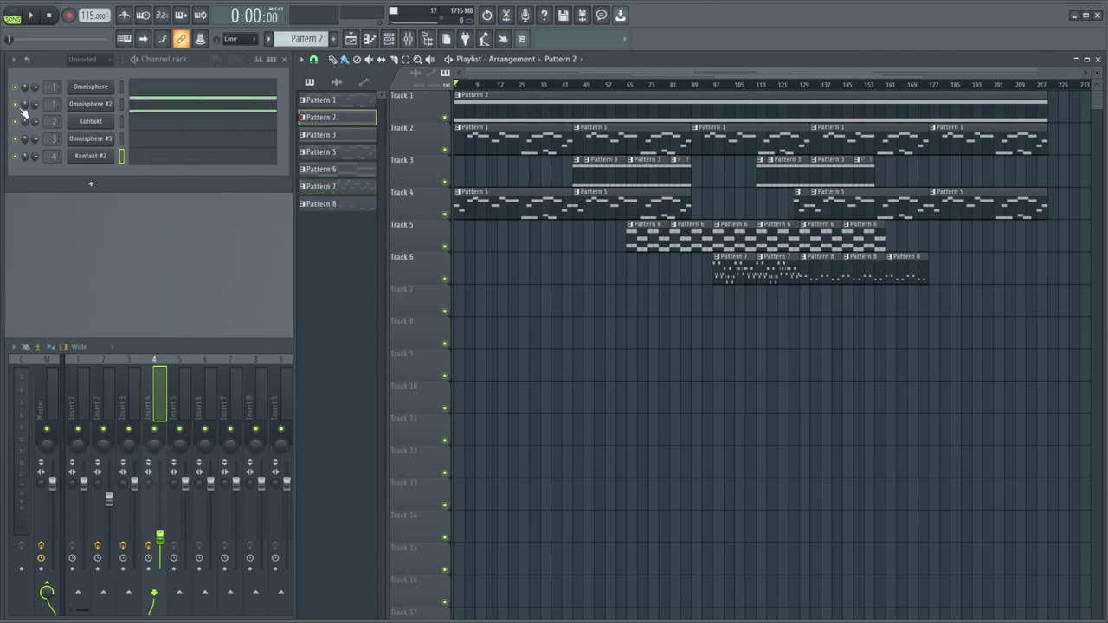
{"action": "left_click", "coordinate": [29, 14]}
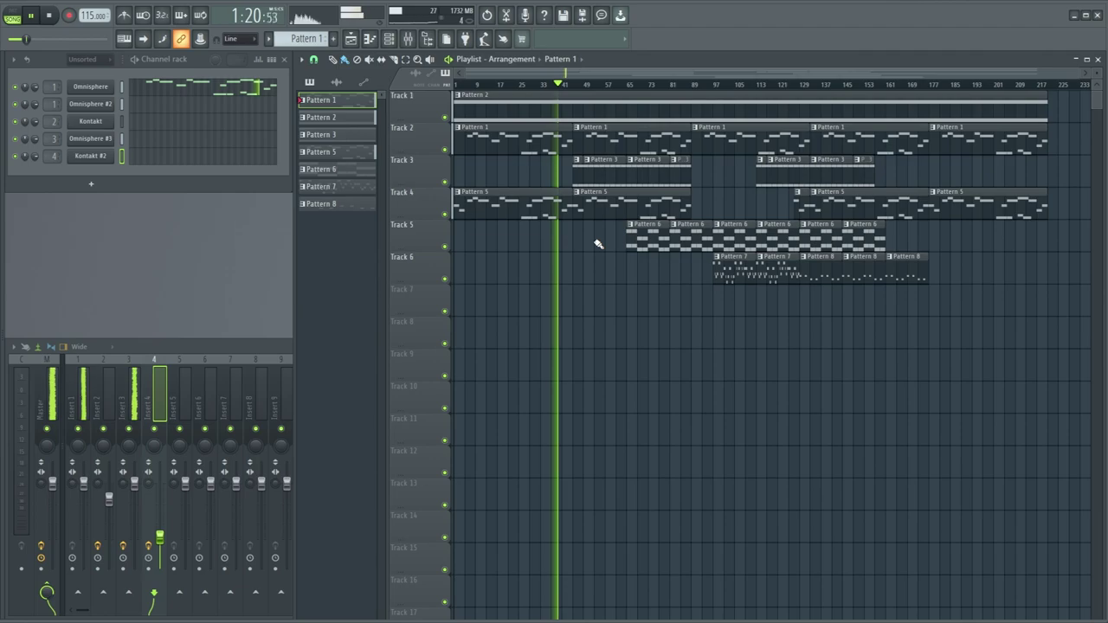
{"action": "left_click", "coordinate": [596, 169]}
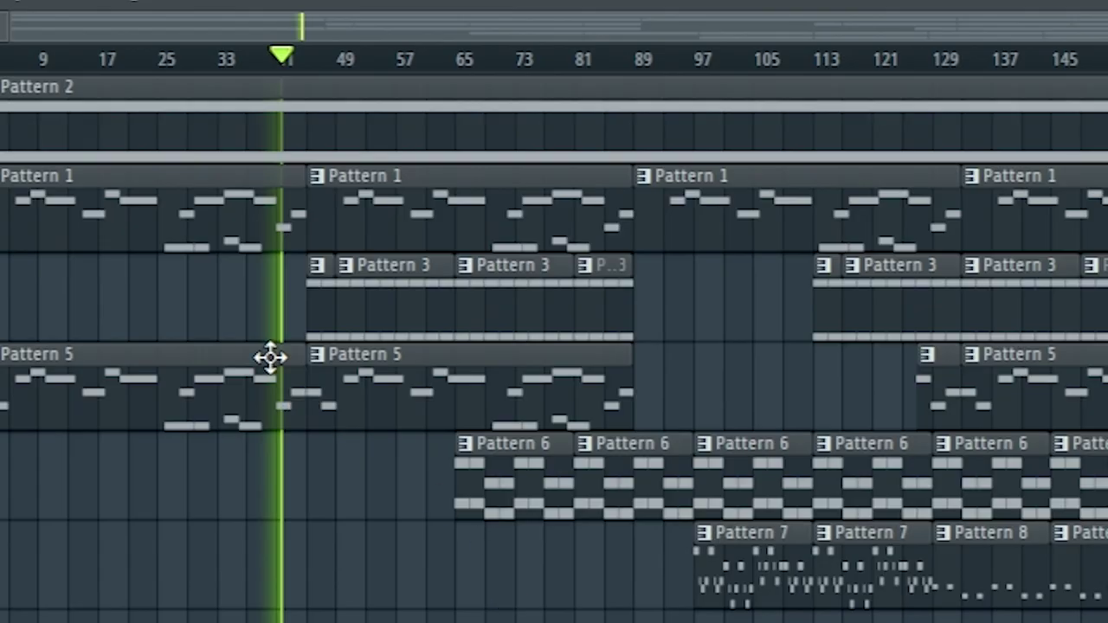
Step: Zoom the playlist and delete the stray Pattern 6 clip on Track 7 during playback
{"action": "scroll", "coordinate": [558, 193], "scroll_direction": "up", "scroll_amount": 3}
{"action": "left_click", "coordinate": [576, 167]}
{"action": "scroll", "coordinate": [386, 326], "scroll_direction": "up", "scroll_amount": 3}
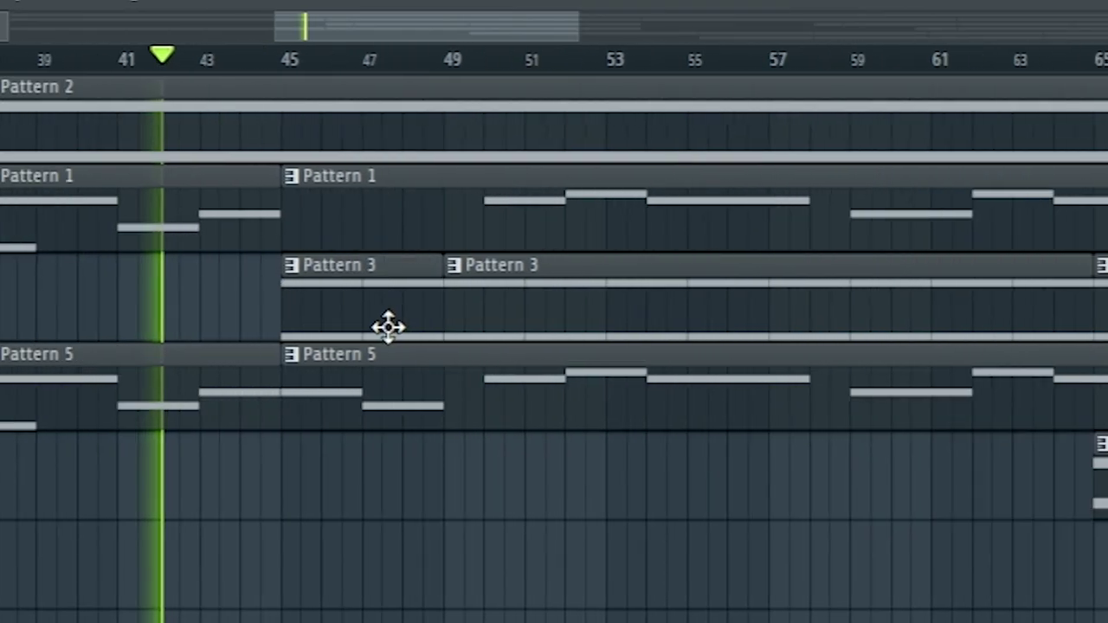
{"action": "scroll", "coordinate": [386, 326], "scroll_direction": "down", "scroll_amount": 3}
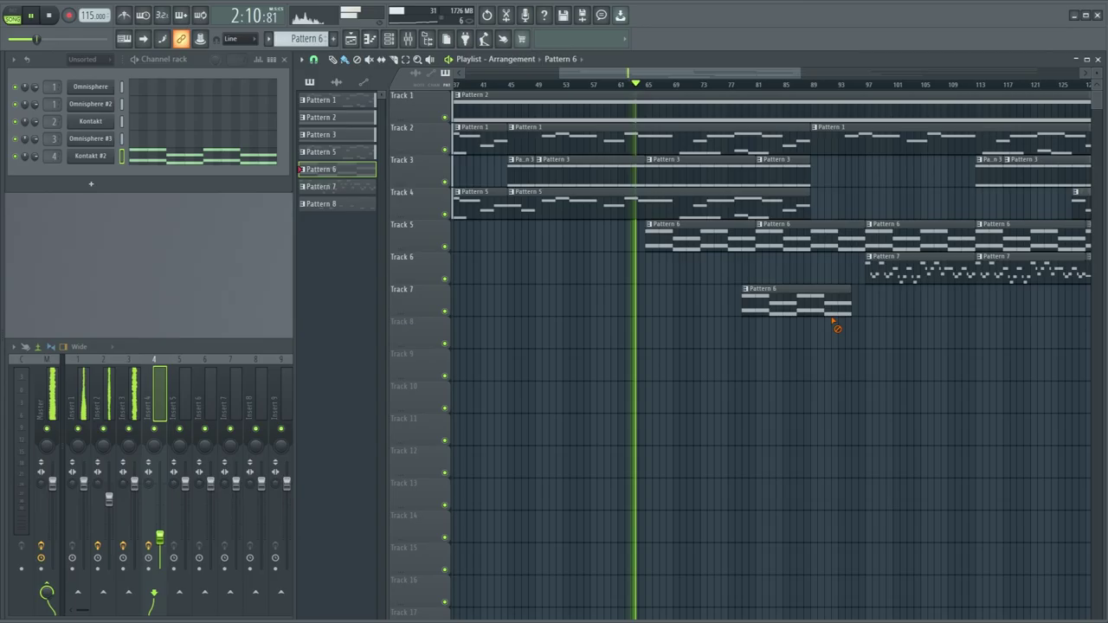
{"action": "right_click", "coordinate": [837, 316]}
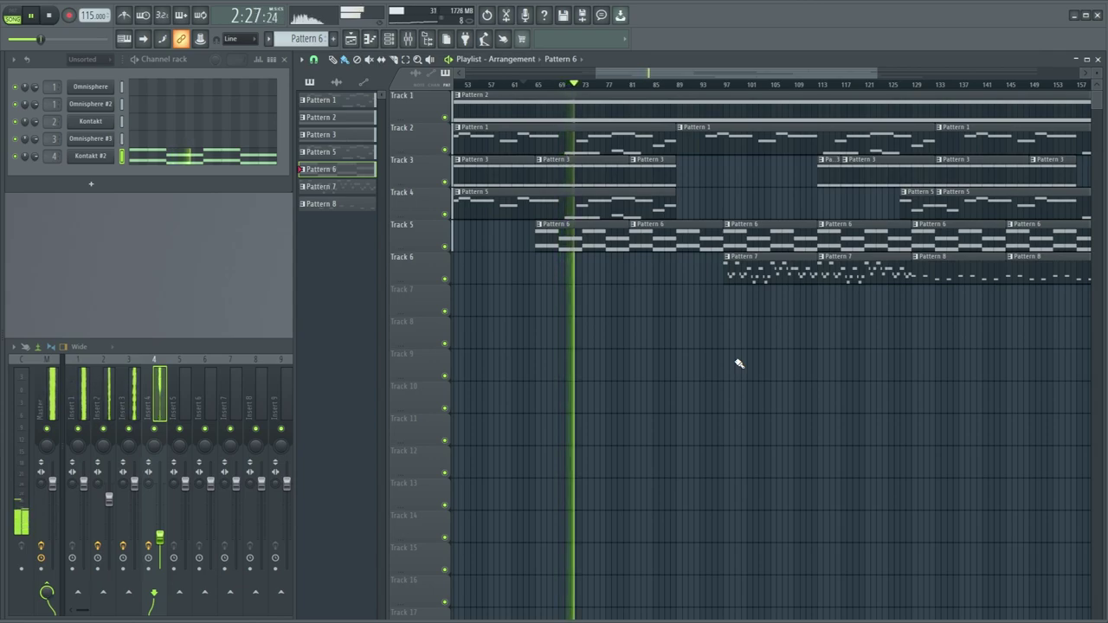
{"action": "scroll", "coordinate": [739, 364], "scroll_direction": "down", "scroll_amount": 2}
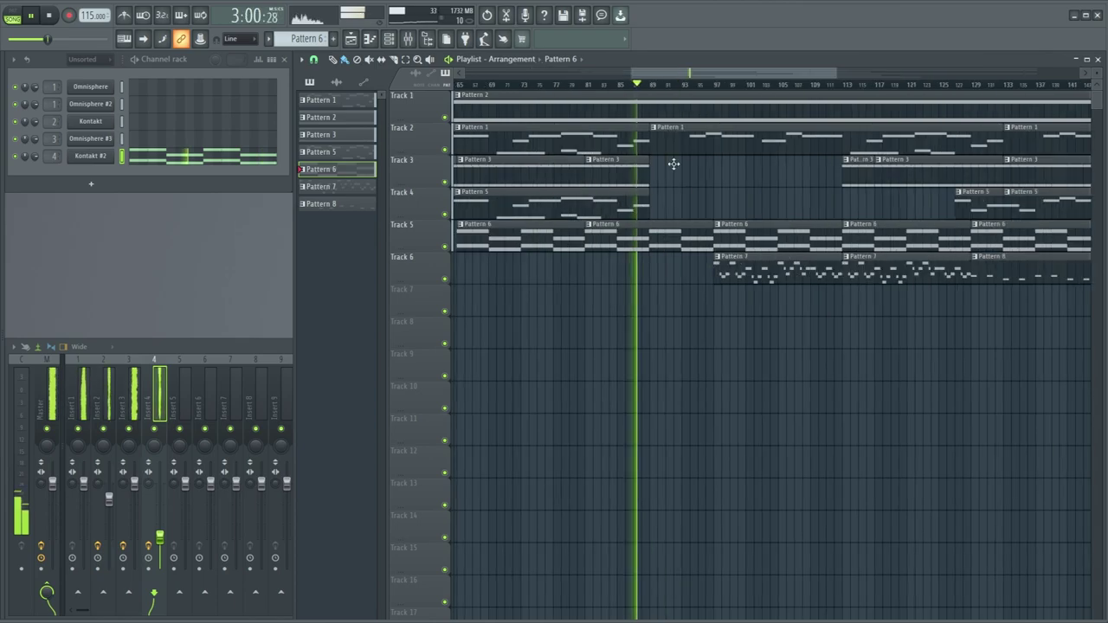
Step: Switch to Pattern 5, select the Omnisphere #3 channel, return to Pattern 6, and jump playback to bar 89
{"action": "scroll", "coordinate": [674, 163], "scroll_direction": "down", "scroll_amount": 2}
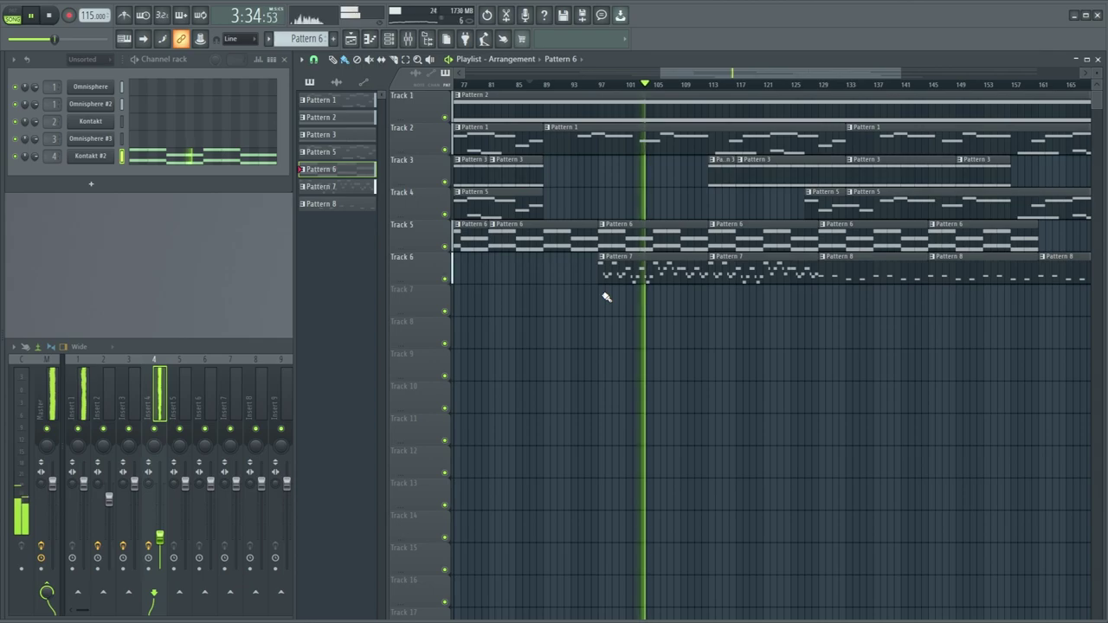
{"action": "scroll", "coordinate": [638, 280], "scroll_direction": "down", "scroll_amount": 3}
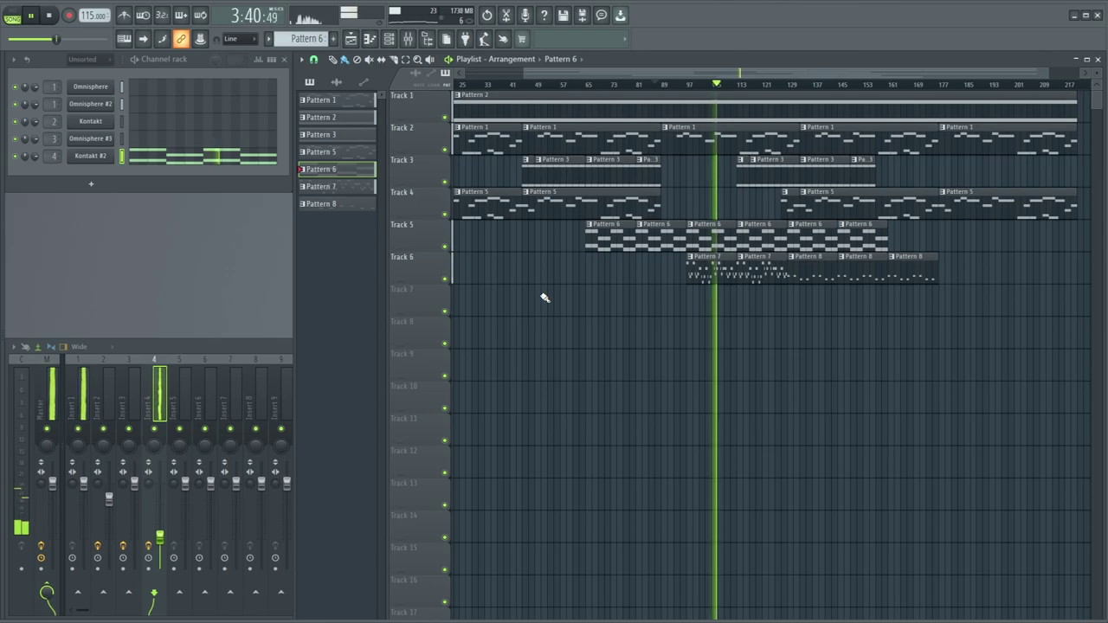
{"action": "key", "text": "KP_Subtract"}
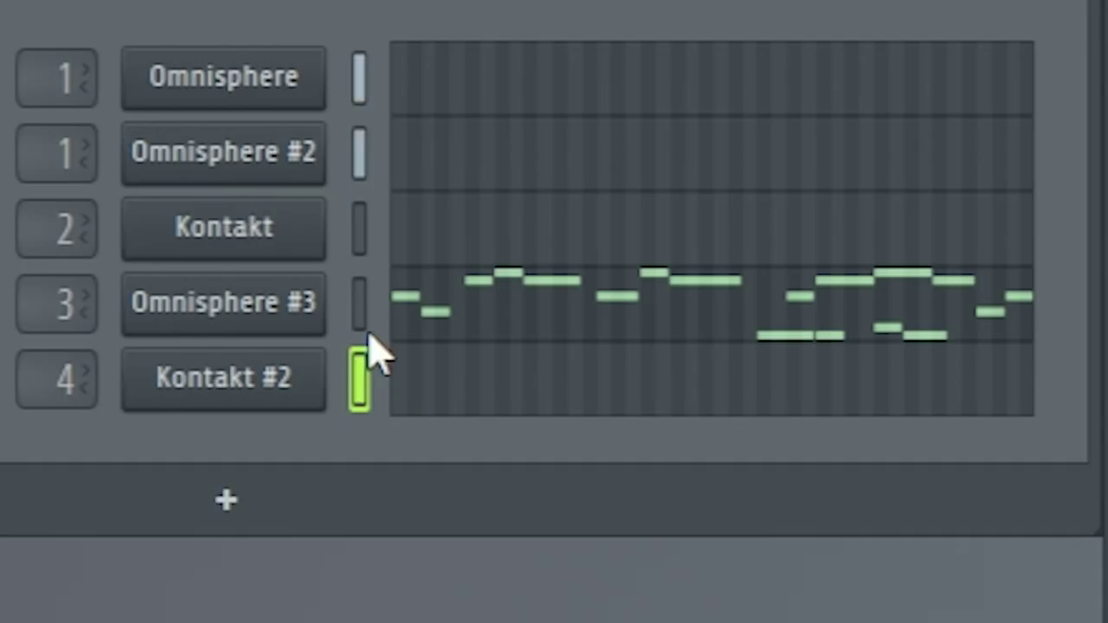
{"action": "left_click", "coordinate": [363, 316]}
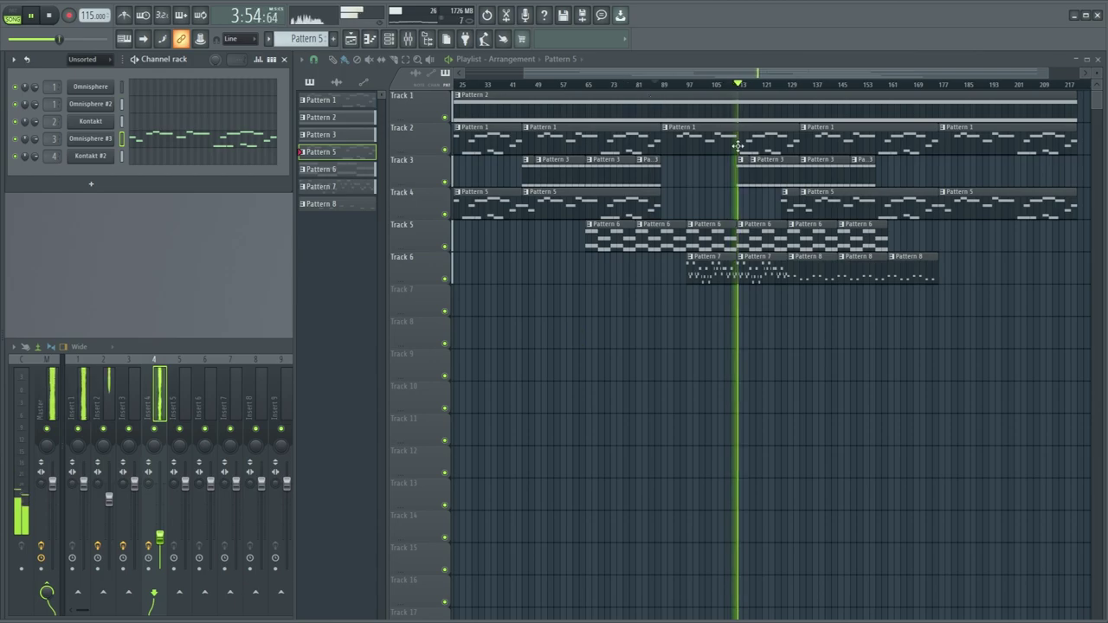
{"action": "scroll", "coordinate": [643, 165], "scroll_direction": "up", "scroll_amount": 4}
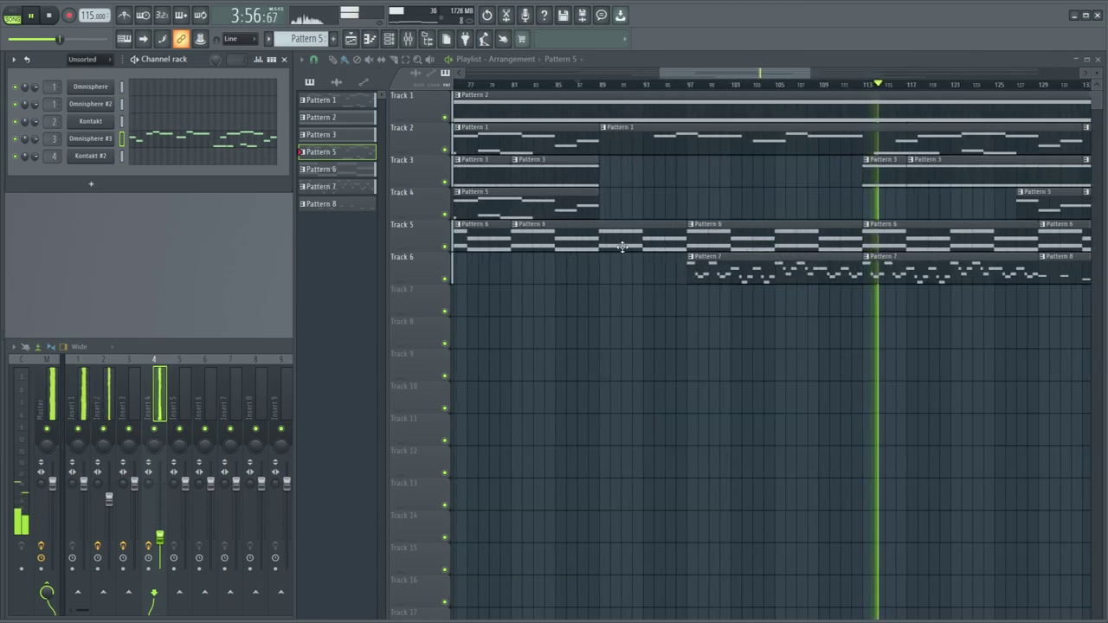
{"action": "key", "text": "KP_Add"}
{"action": "scroll", "coordinate": [637, 260], "scroll_direction": "down", "scroll_amount": 2}
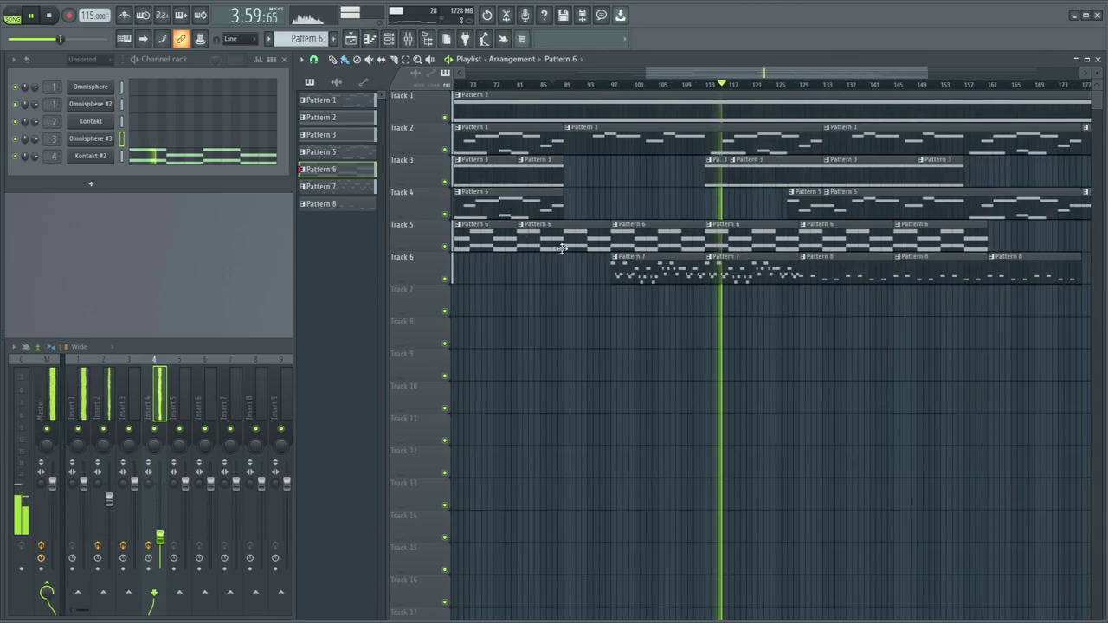
{"action": "left_click", "coordinate": [570, 90]}
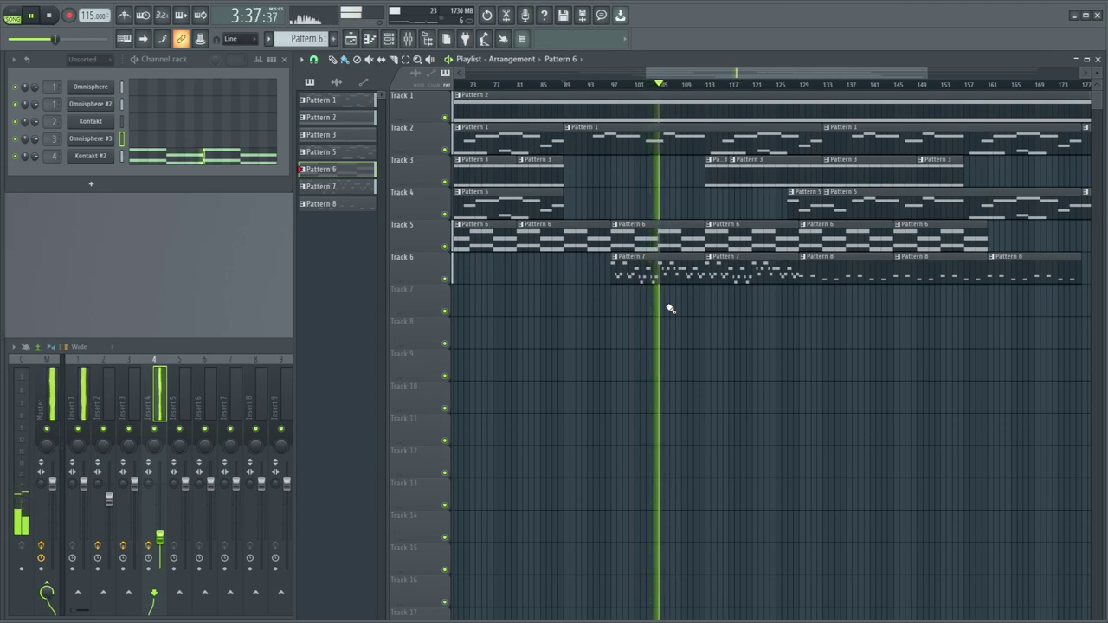
Step: During playback, make Patterns 7, 5, 8 and finally 5 the current pattern in turn
{"action": "left_click", "coordinate": [337, 186]}
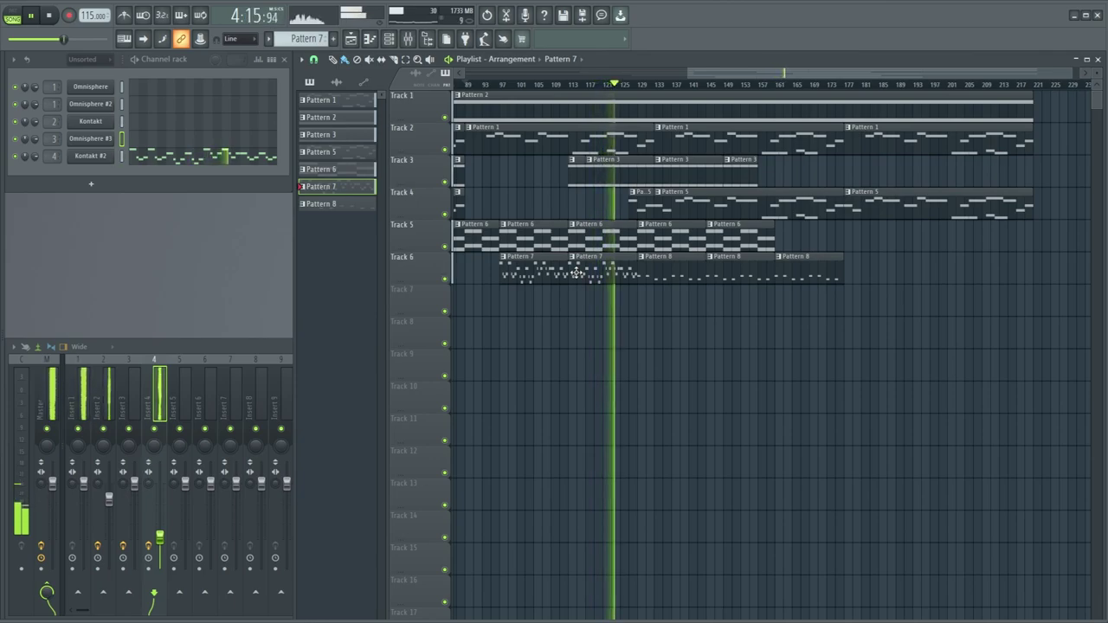
{"action": "left_click", "coordinate": [639, 208]}
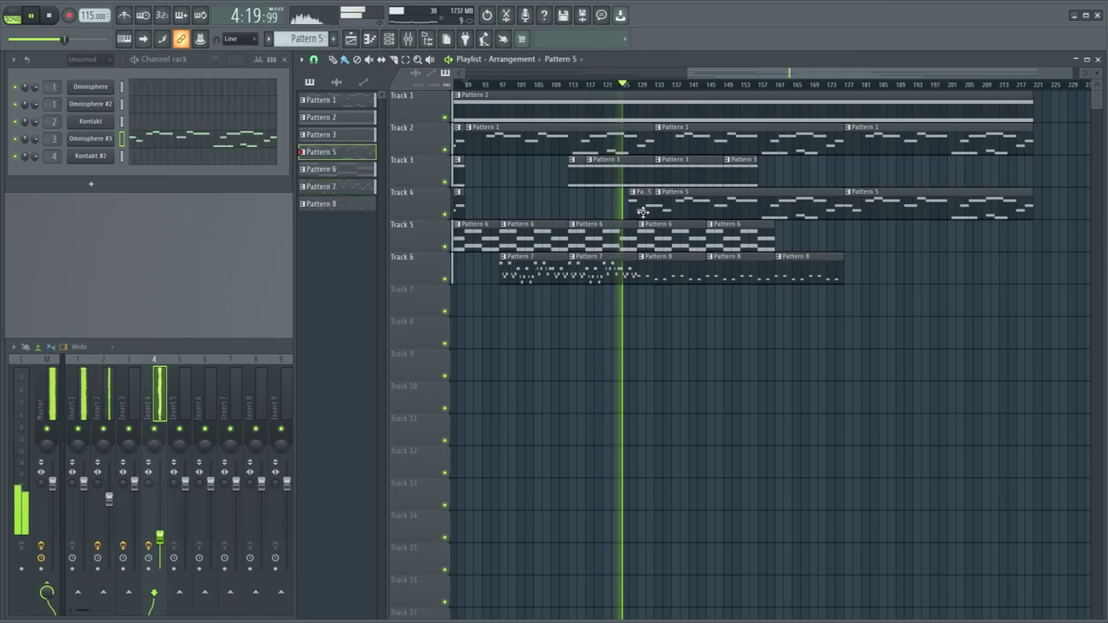
{"action": "left_click", "coordinate": [681, 277]}
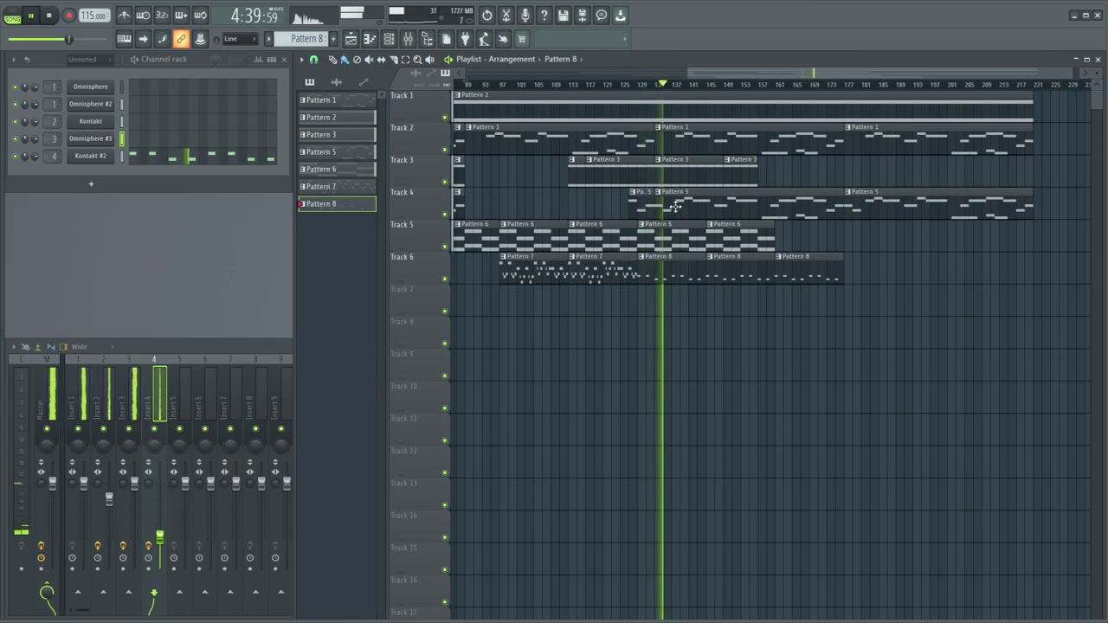
{"action": "left_click", "coordinate": [675, 206]}
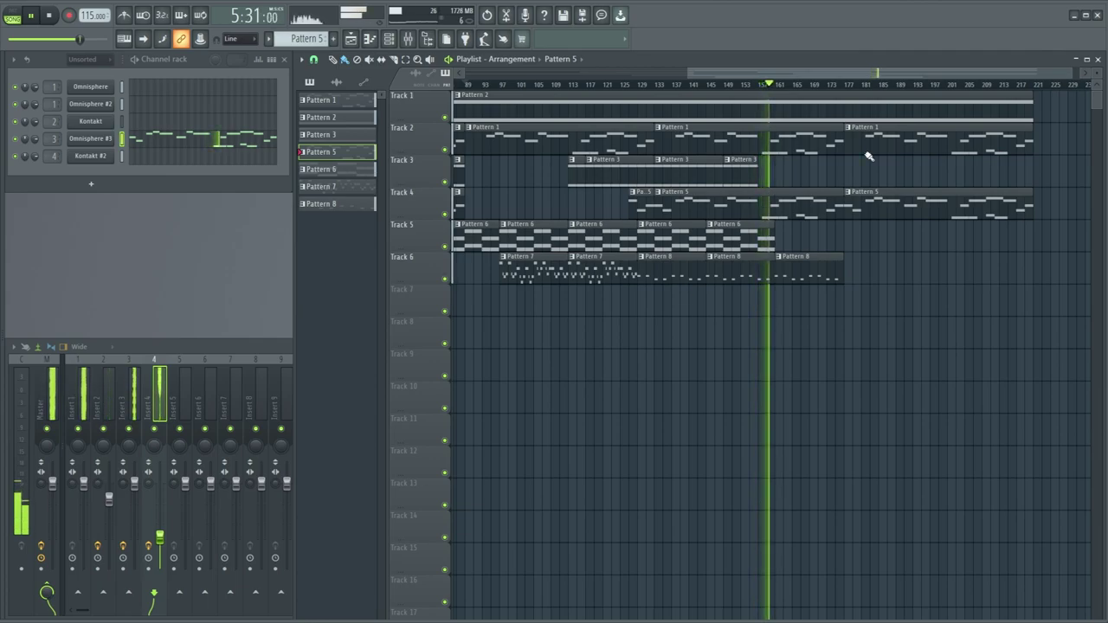
Step: Zoom the playlist, then stop playback so the song returns to 0:00:00
{"action": "scroll", "coordinate": [900, 181], "scroll_direction": "up", "scroll_amount": 3}
{"action": "scroll", "coordinate": [787, 217], "scroll_direction": "up", "scroll_amount": 1}
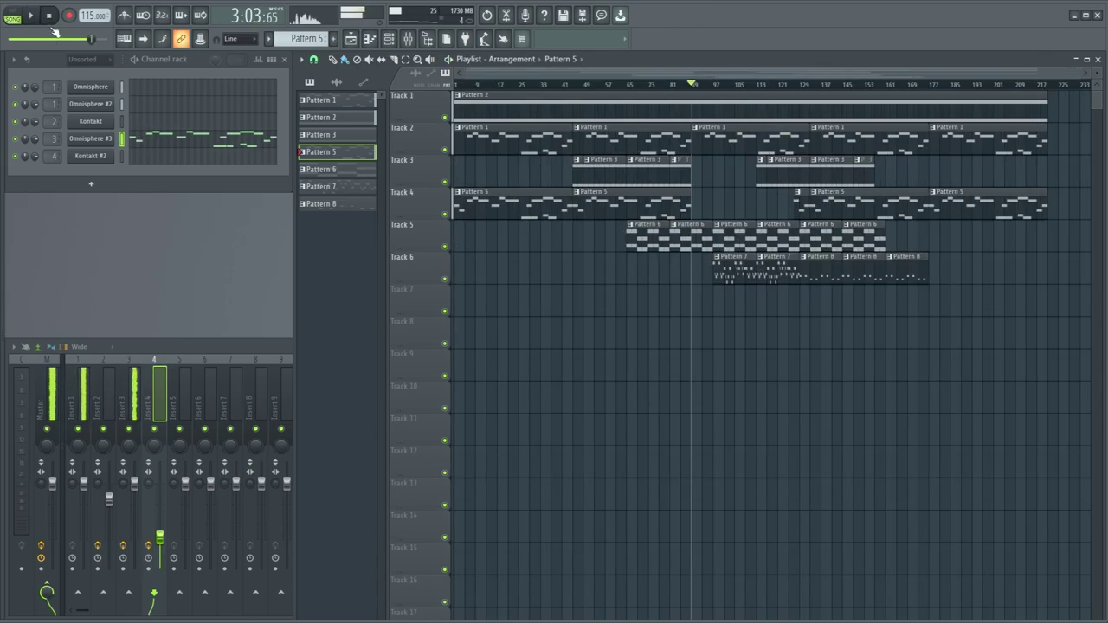
{"action": "key", "text": "space"}
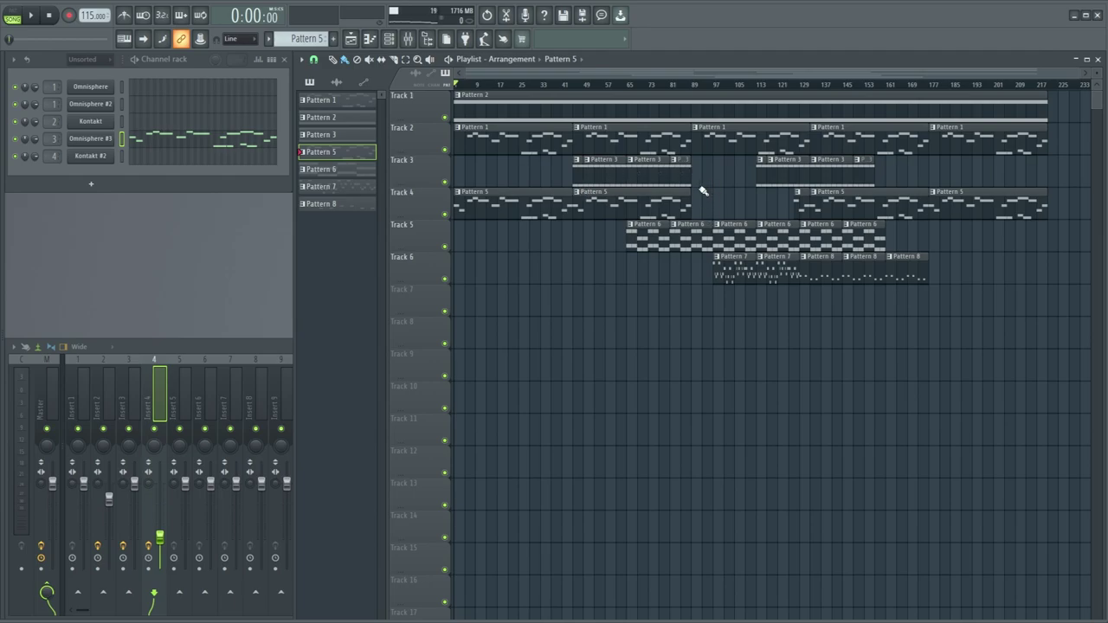
Step: Select Pattern 7, zoom the Playlist in, and resume song playback toward bar 137
{"action": "left_click", "coordinate": [320, 186]}
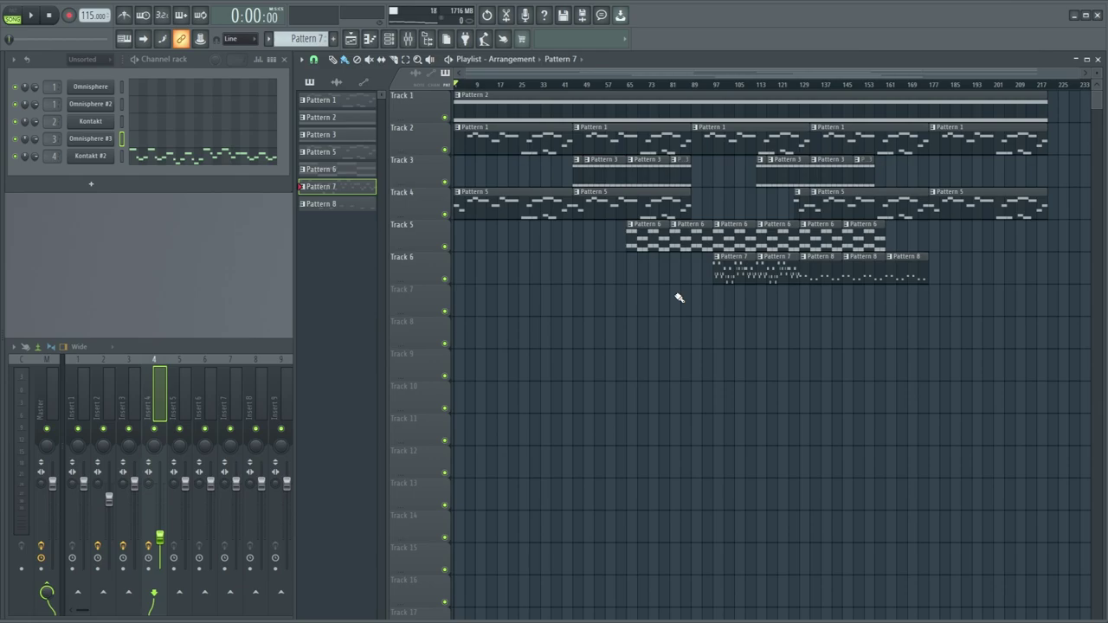
{"action": "scroll", "coordinate": [672, 87], "scroll_direction": "up", "scroll_amount": 3}
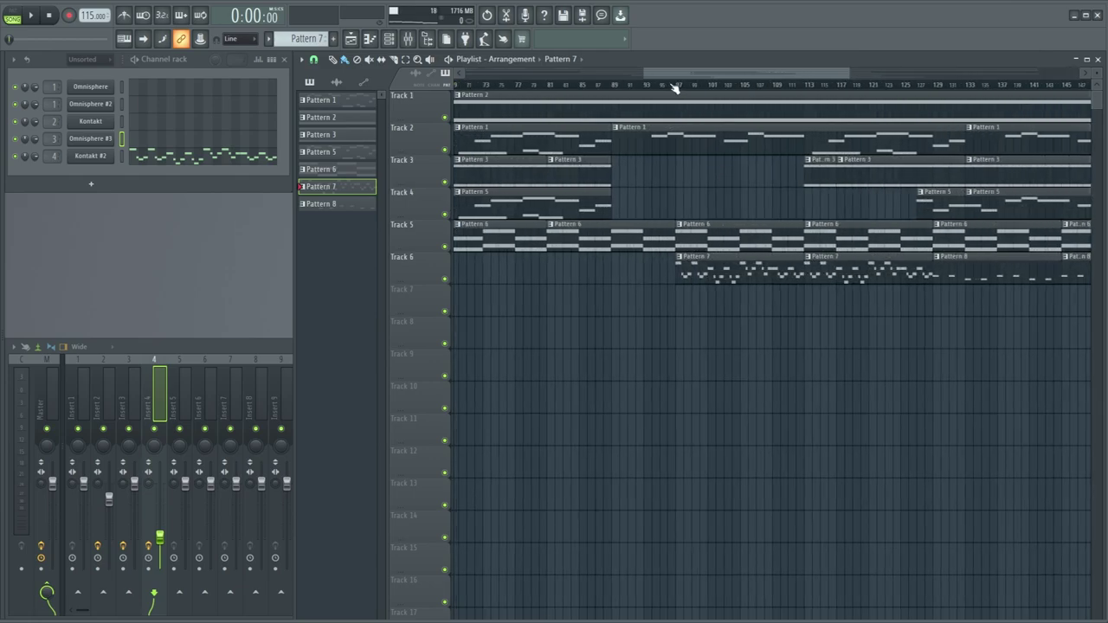
{"action": "key", "text": "space"}
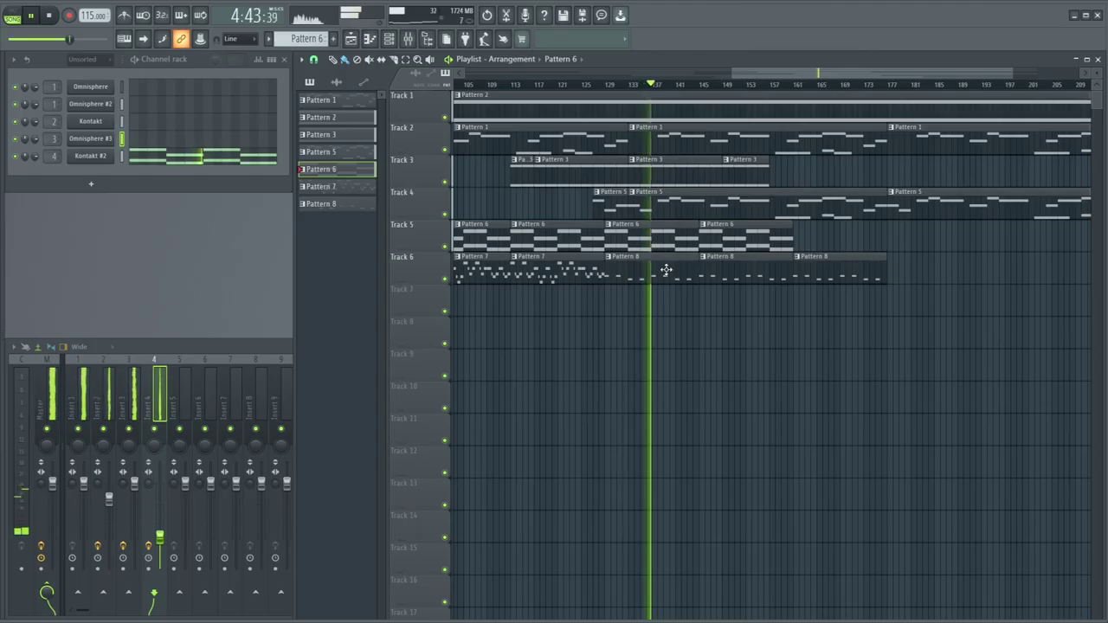
Step: Select the Pattern 8 clip, stop playback near bar 95 (3:16), and zoom the Playlist out
{"action": "left_click", "coordinate": [666, 270]}
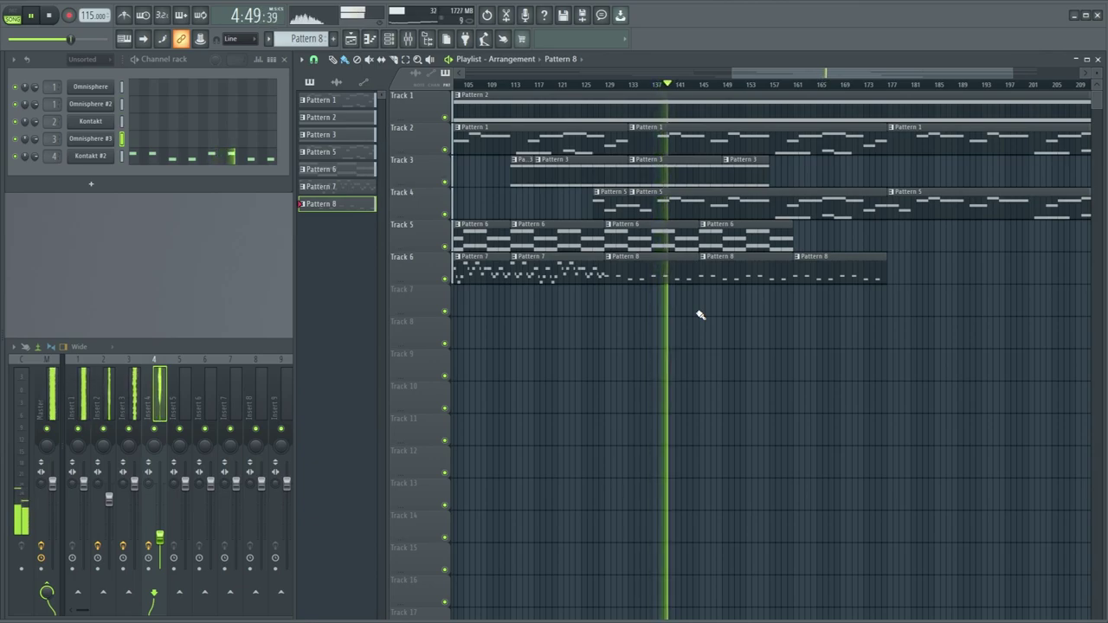
{"action": "key", "text": "space"}
{"action": "scroll", "coordinate": [819, 320], "scroll_direction": "down", "scroll_amount": 3}
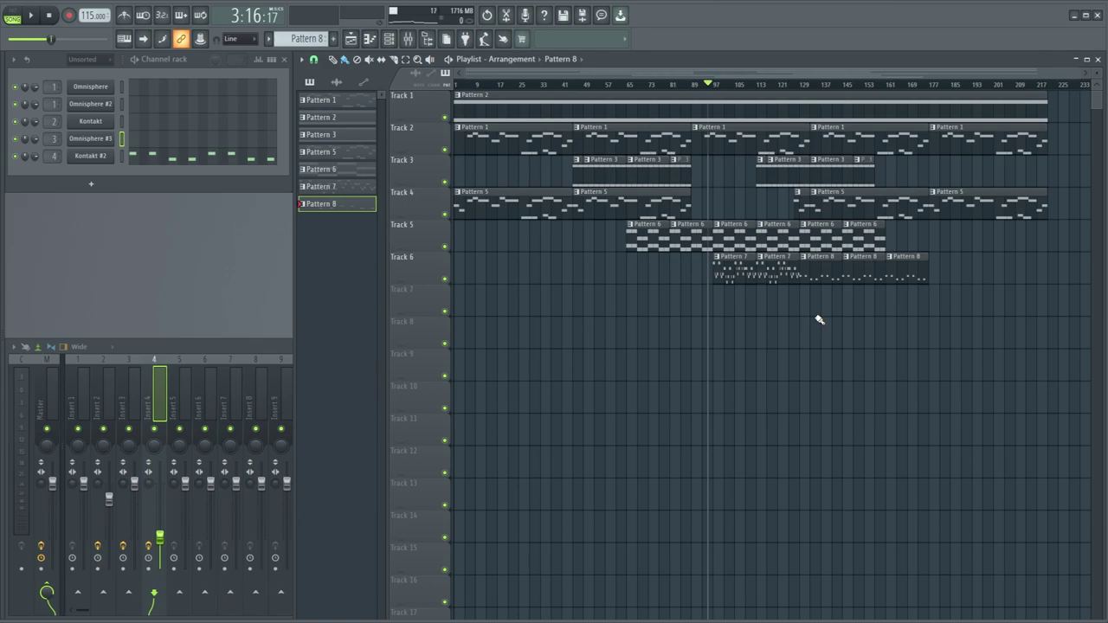
Step: Select the Pattern 7 clip and reset the song position back to 0:00:00
{"action": "left_click", "coordinate": [725, 271]}
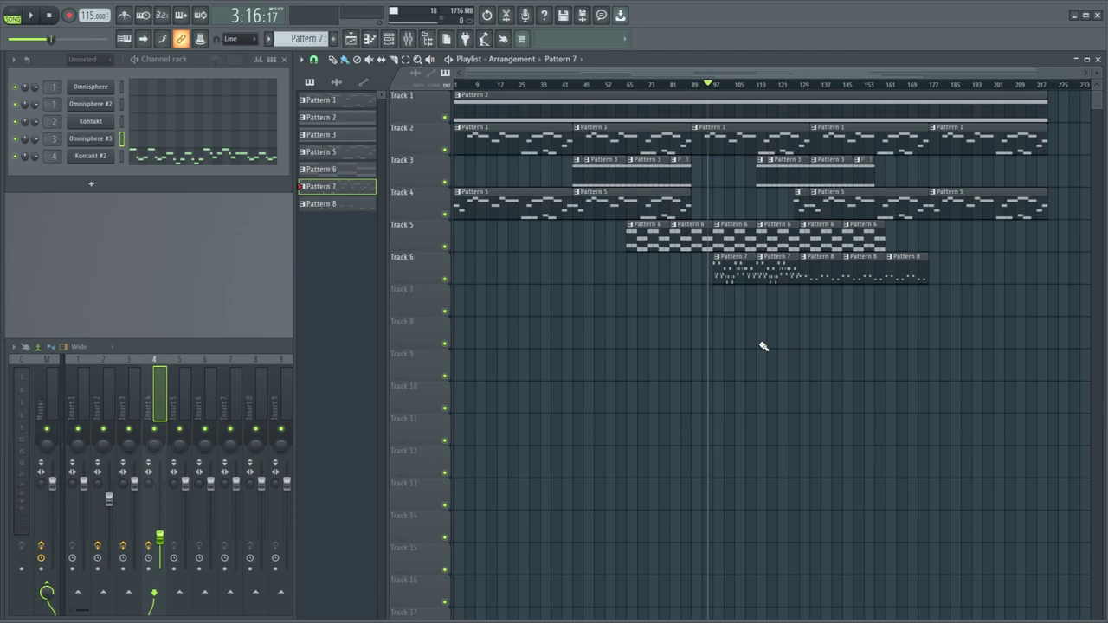
{"action": "key", "text": "space"}
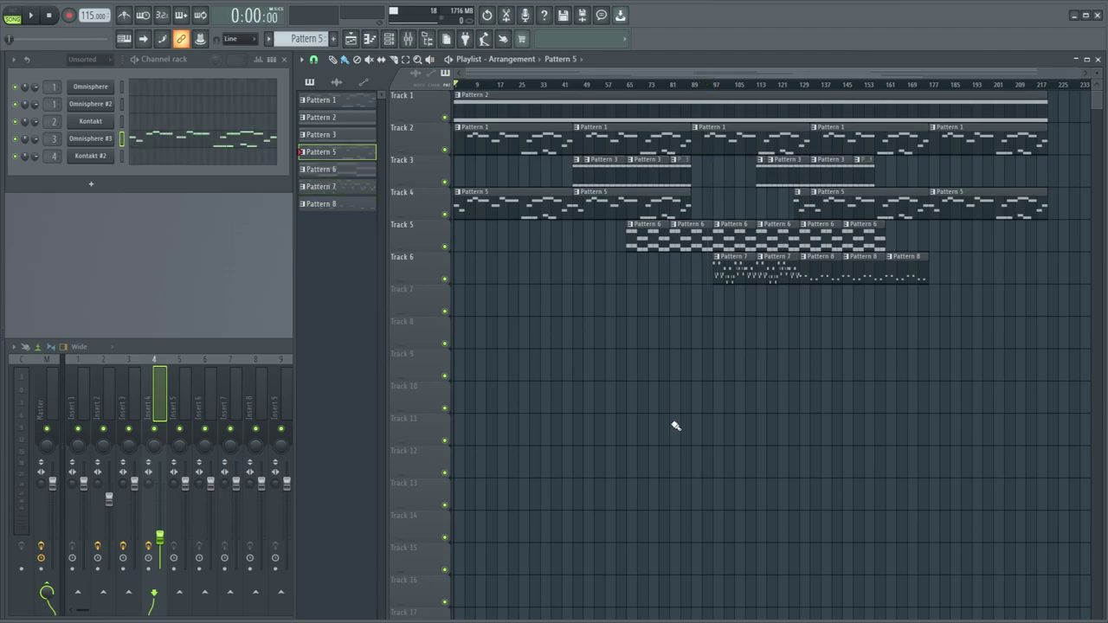